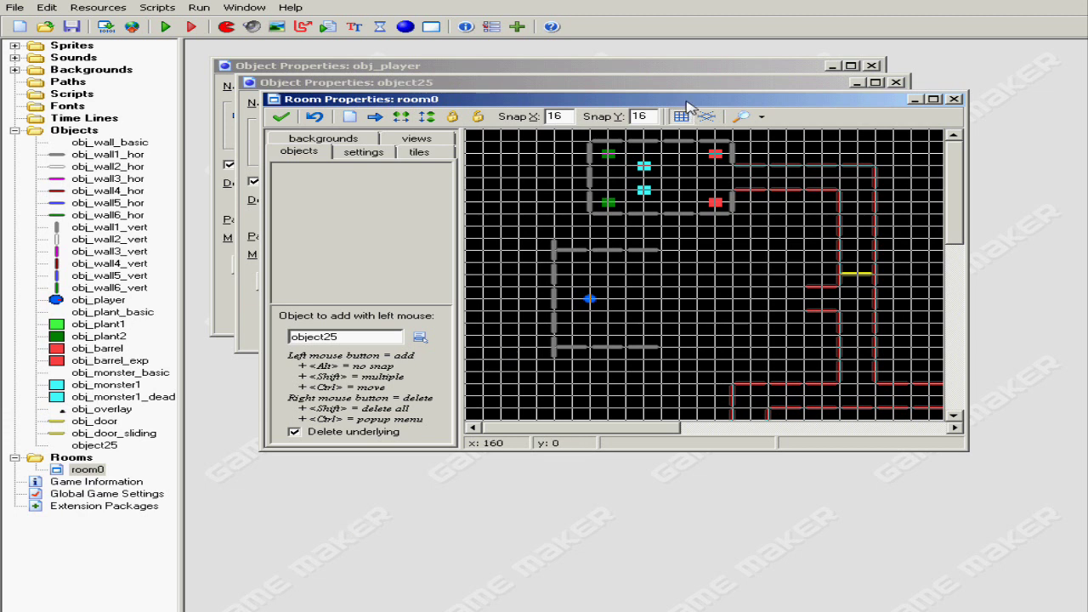
Drag the room0 Room Properties window right to reveal object25's Object Properties.
{"action": "left_click_drag", "start_coordinate": [842, 96], "coordinate": [1000, 86]}
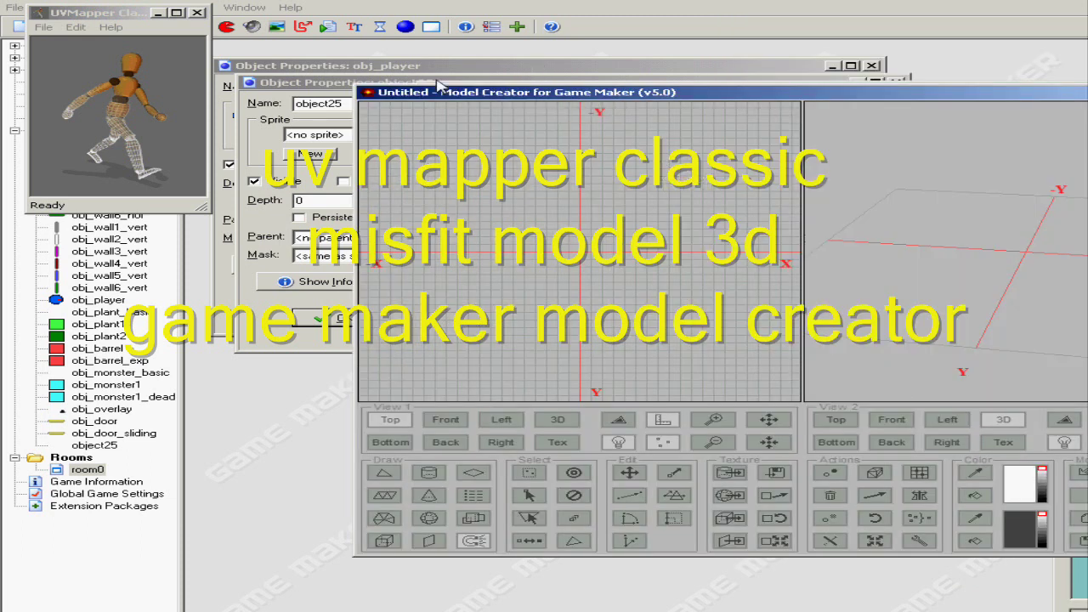
Shift the Model Creator for Game Maker window right, clear of the room0 editor.
{"action": "left_click_drag", "start_coordinate": [542, 97], "coordinate": [578, 99]}
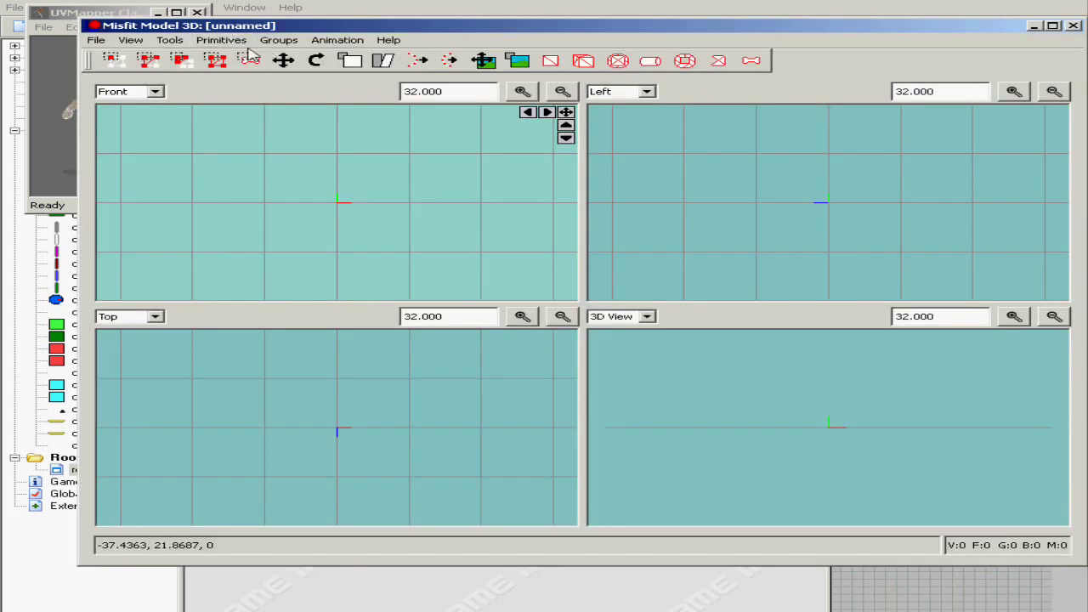
Draw a cube in the Front view with the Cube primitive tool.
{"action": "left_click", "coordinate": [585, 63]}
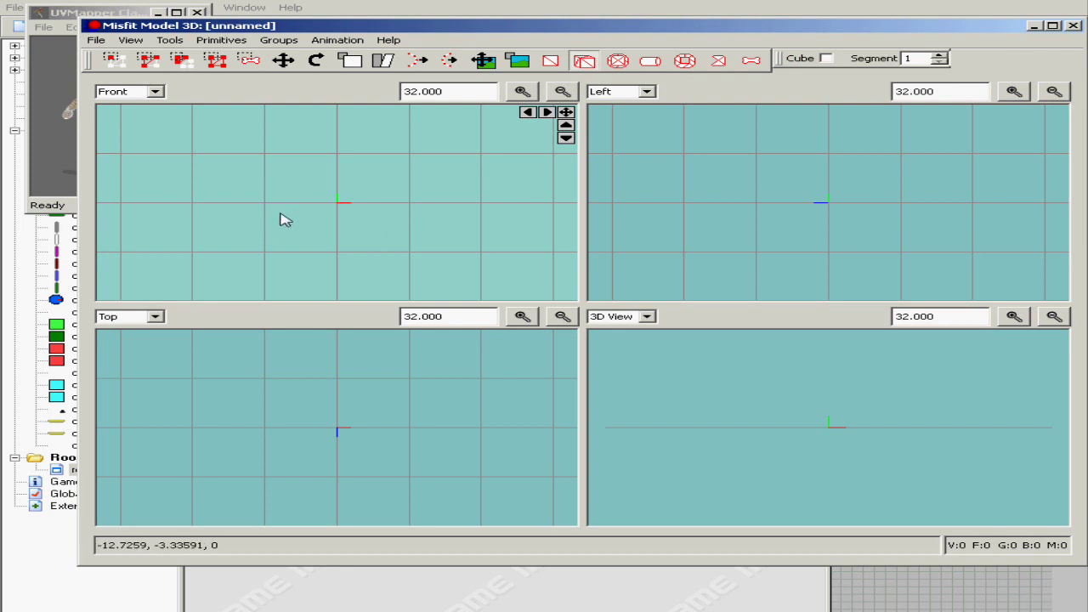
{"action": "left_click_drag", "start_coordinate": [272, 234], "coordinate": [357, 179]}
{"action": "left_click", "coordinate": [281, 41]}
{"action": "left_click", "coordinate": [282, 43]}
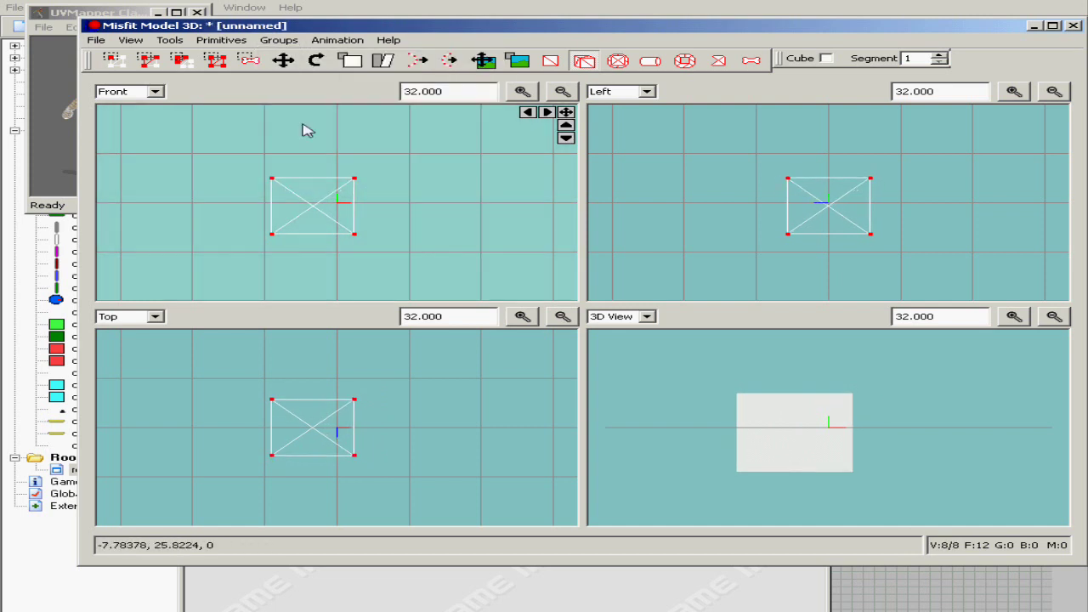
Move the cube up and to the right, and view it obliquely in the 3D View.
{"action": "left_click", "coordinate": [283, 59]}
{"action": "left_click_drag", "start_coordinate": [358, 200], "coordinate": [390, 168]}
{"action": "left_click_drag", "start_coordinate": [814, 381], "coordinate": [723, 413]}
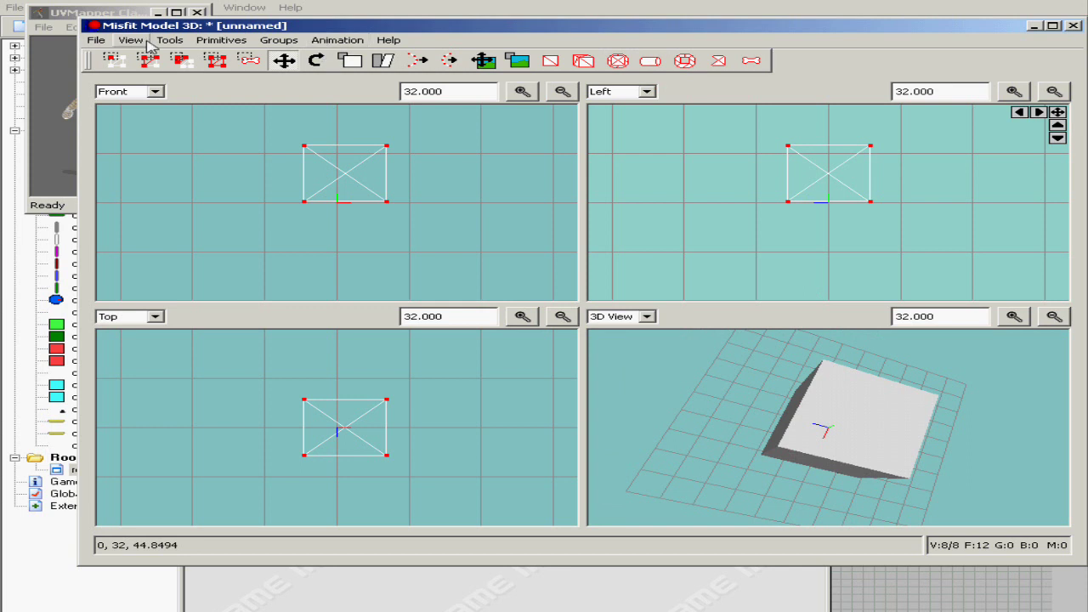
Save the cube as test.obj in the combat mods folder, accepting the default OBJ options.
{"action": "left_click", "coordinate": [104, 42]}
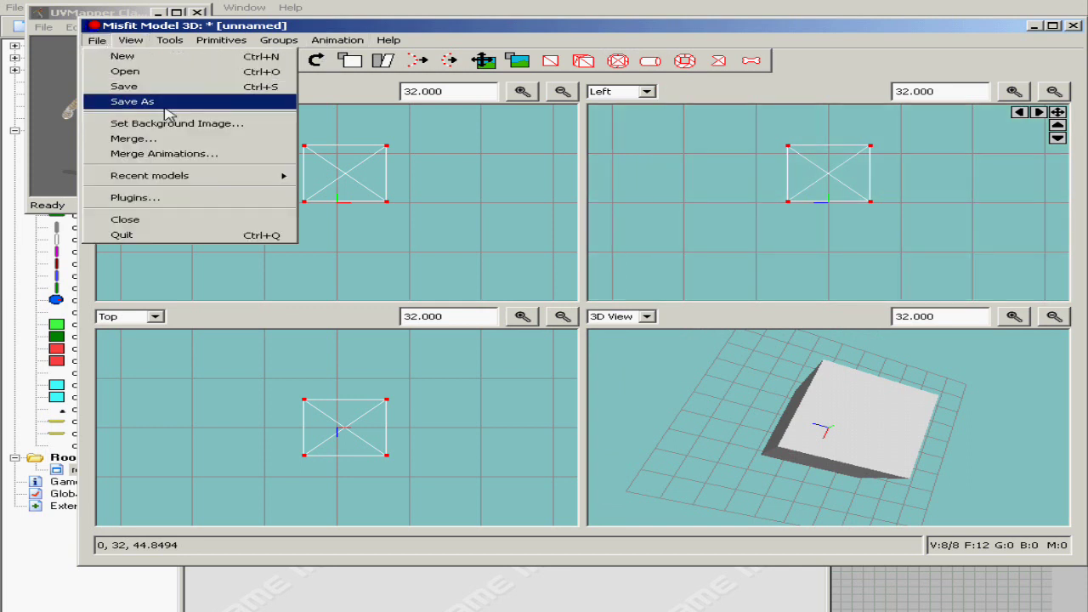
{"action": "left_click", "coordinate": [136, 101]}
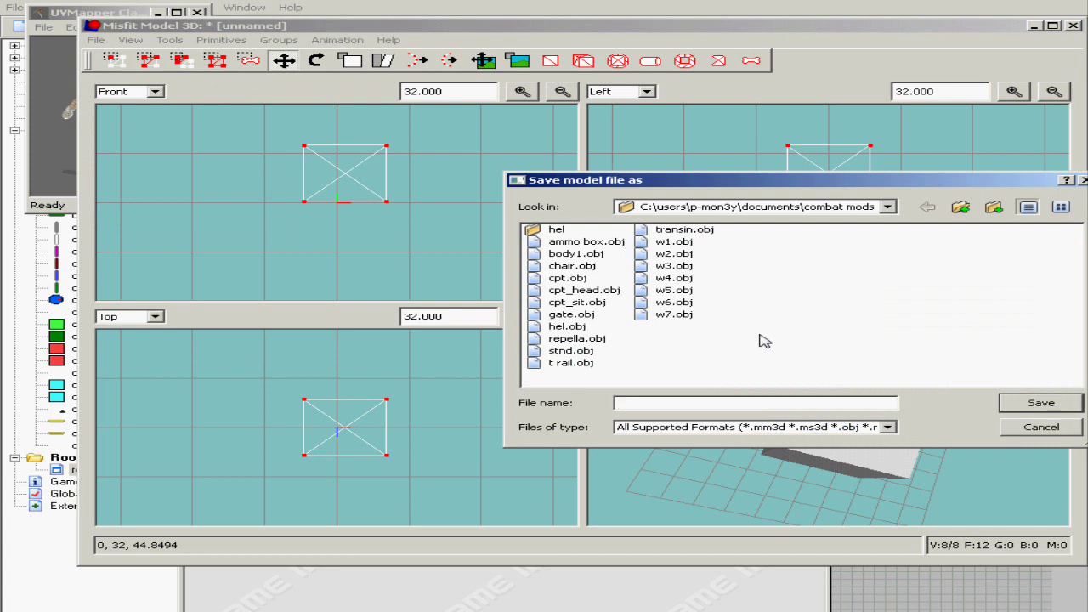
{"action": "left_click", "coordinate": [890, 208]}
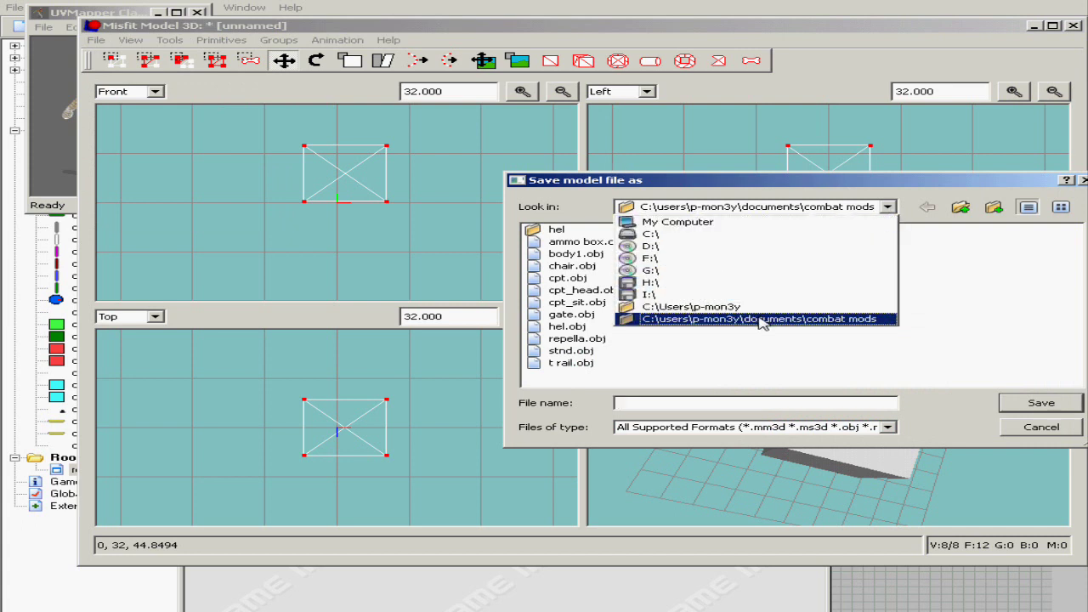
{"action": "left_click", "coordinate": [663, 402]}
{"action": "type", "text": "test.obj"}
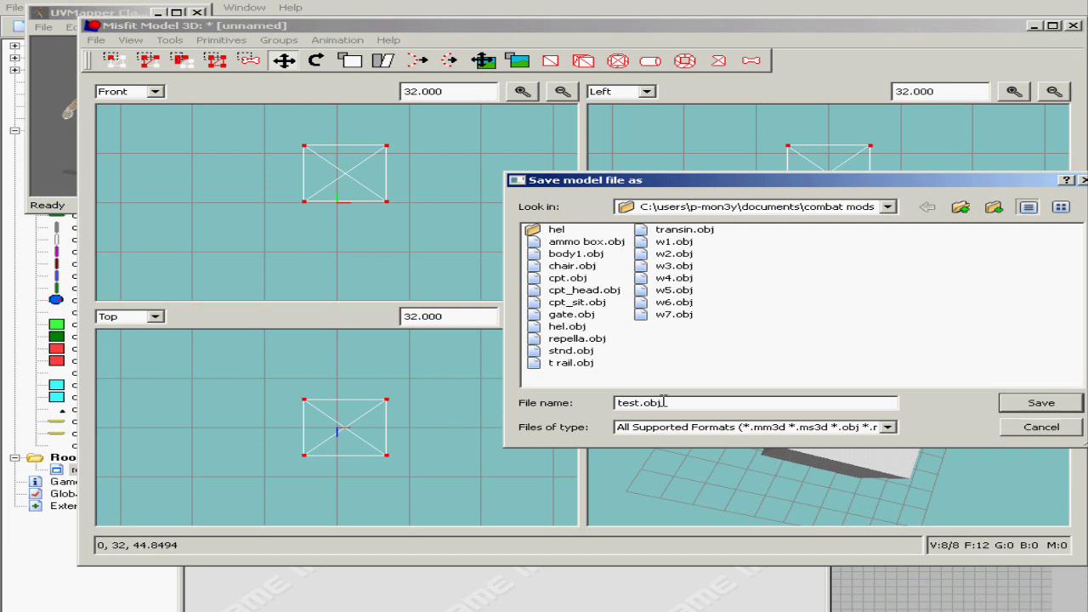
{"action": "left_click", "coordinate": [1032, 406]}
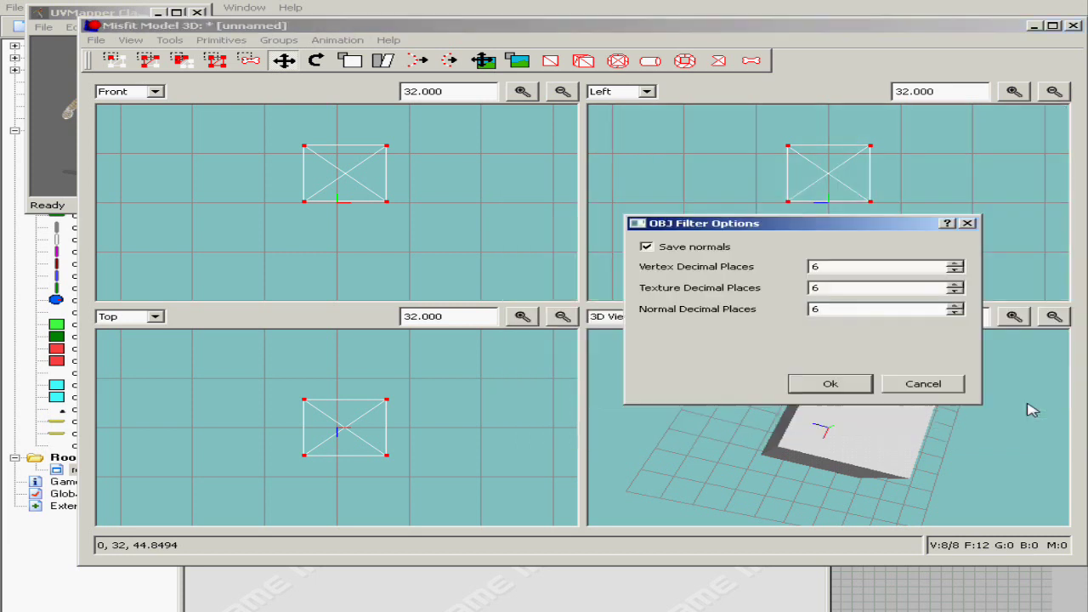
{"action": "left_click", "coordinate": [855, 392]}
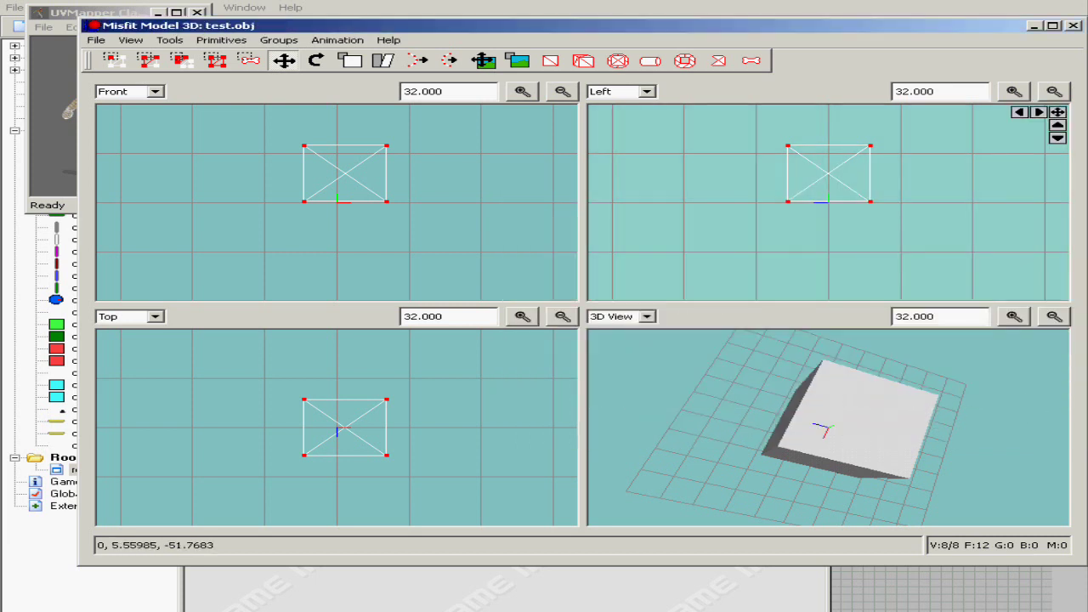
Close Misfit Model 3D and load test.obj into UVMapper Classic with File > Load Model.
{"action": "left_click", "coordinate": [1074, 28]}
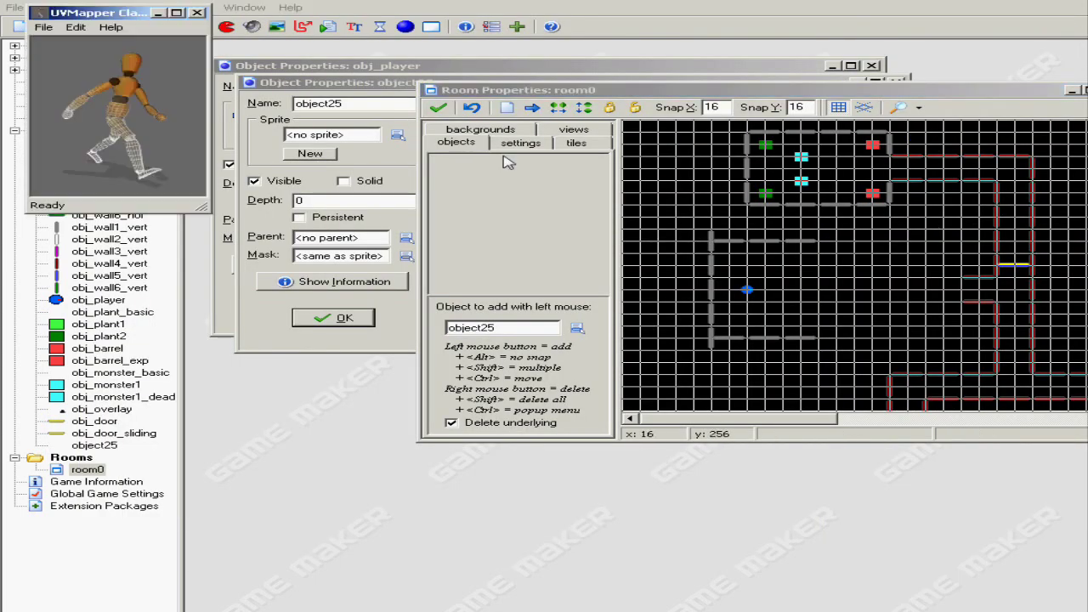
{"action": "left_click", "coordinate": [43, 26]}
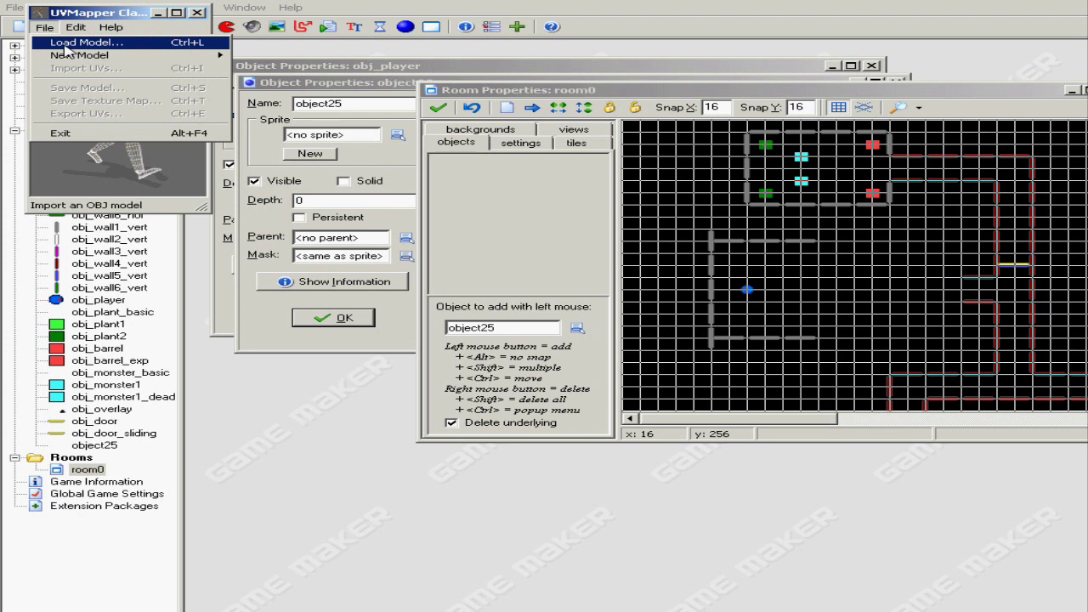
{"action": "left_click", "coordinate": [77, 43]}
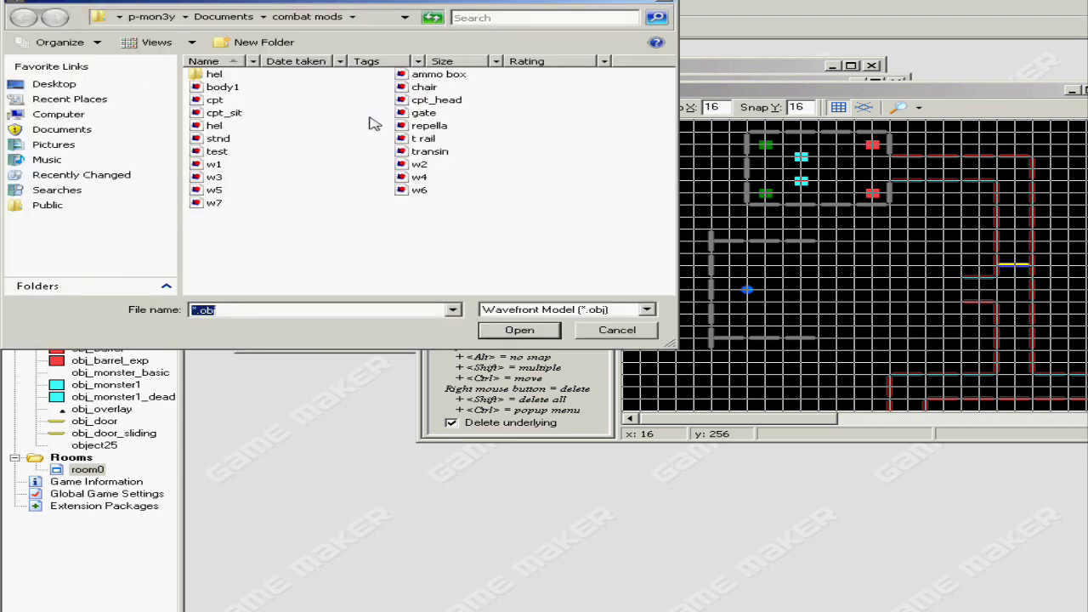
{"action": "left_click_drag", "start_coordinate": [446, 3], "coordinate": [599, 77]}
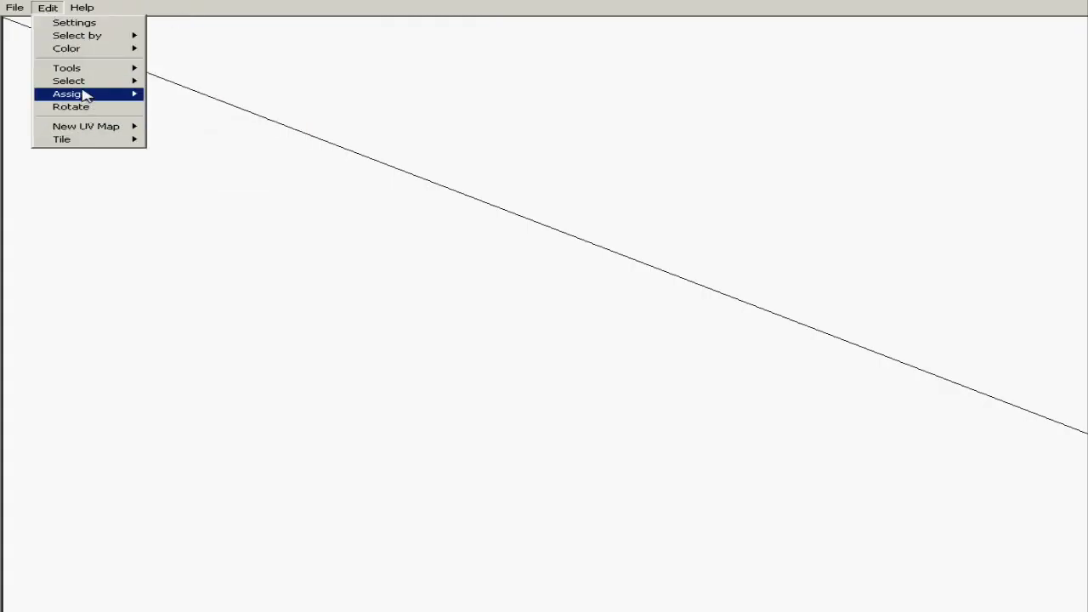
Select all of the cube's faces and apply a Box UV map to them.
{"action": "mouse_move", "coordinate": [68, 81]}
{"action": "left_click", "coordinate": [182, 80]}
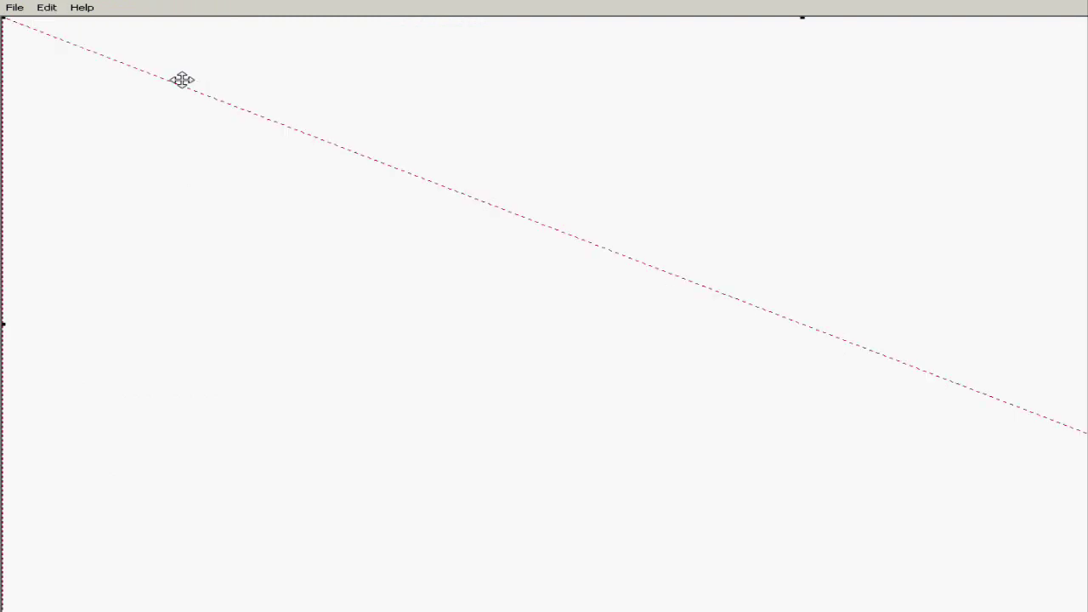
{"action": "left_click", "coordinate": [59, 10]}
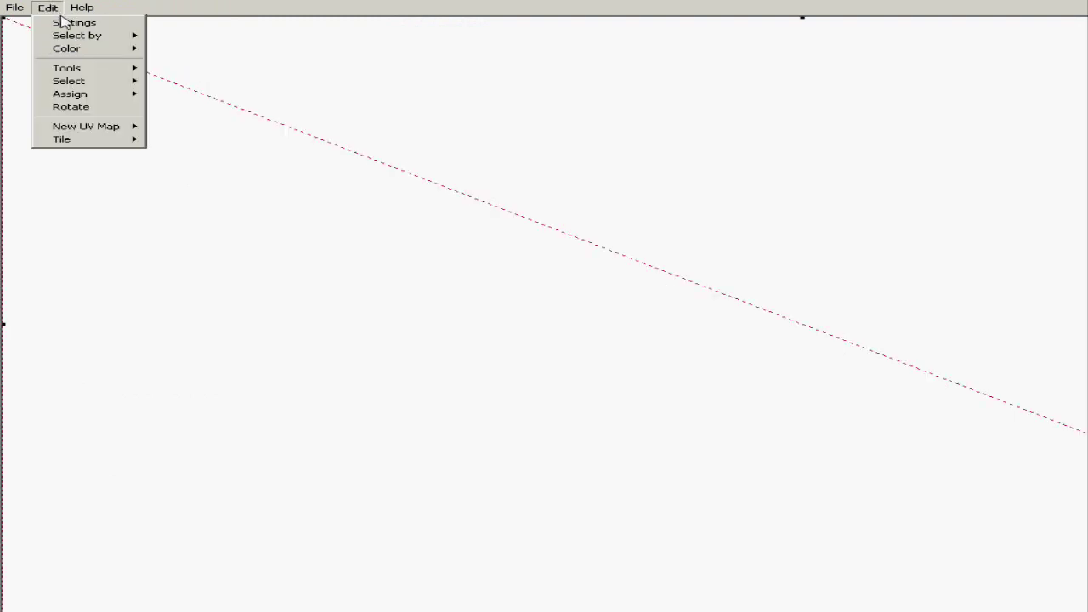
{"action": "mouse_move", "coordinate": [114, 128]}
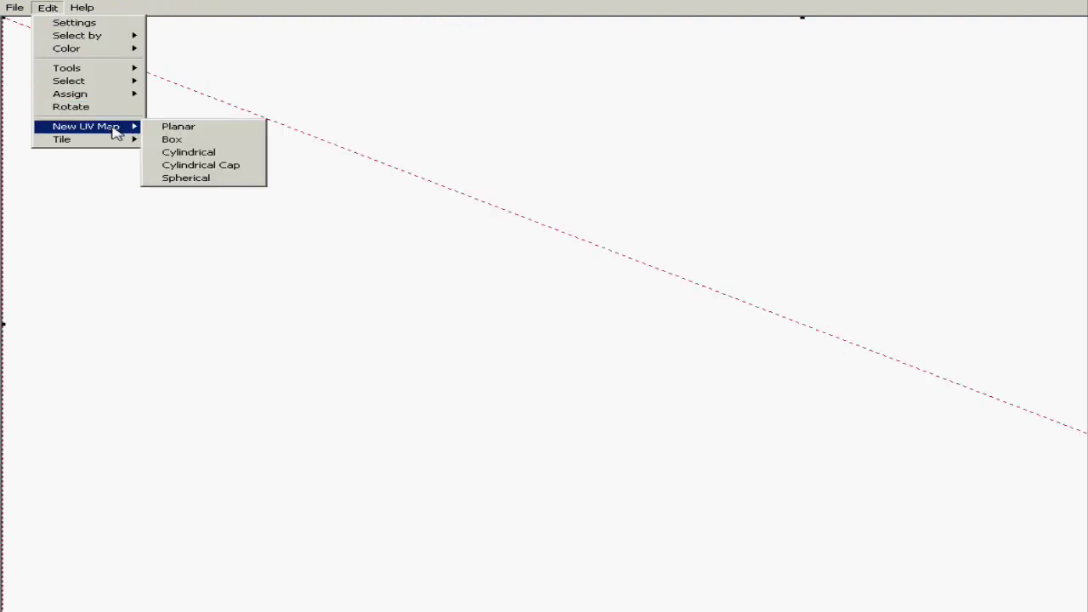
{"action": "left_click", "coordinate": [182, 139]}
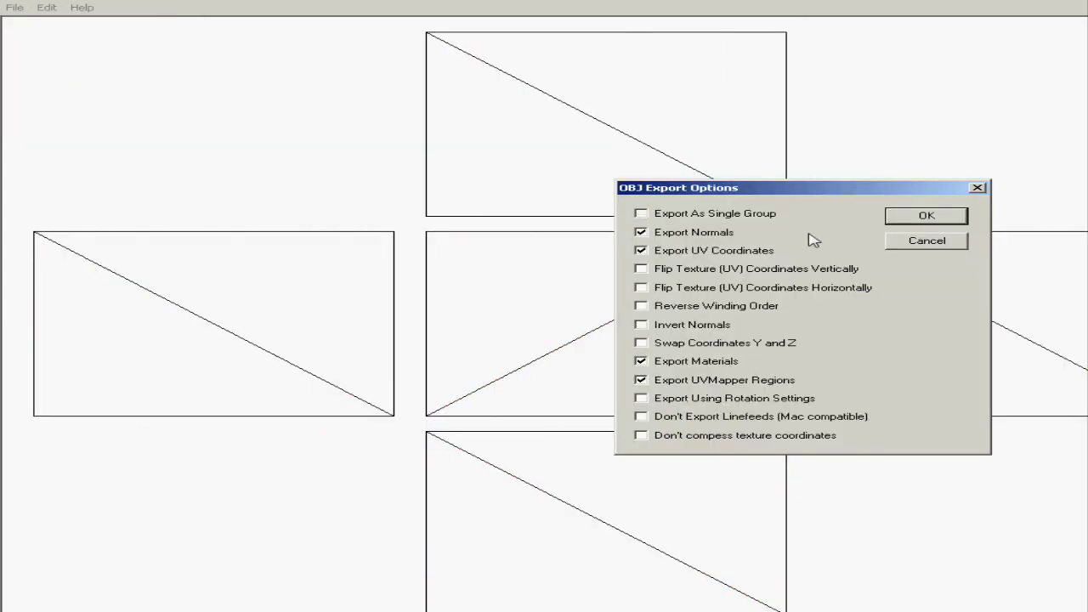
Export the box-mapped cube over test.obj in combat mods, confirming the overwrite.
{"action": "left_click", "coordinate": [935, 218]}
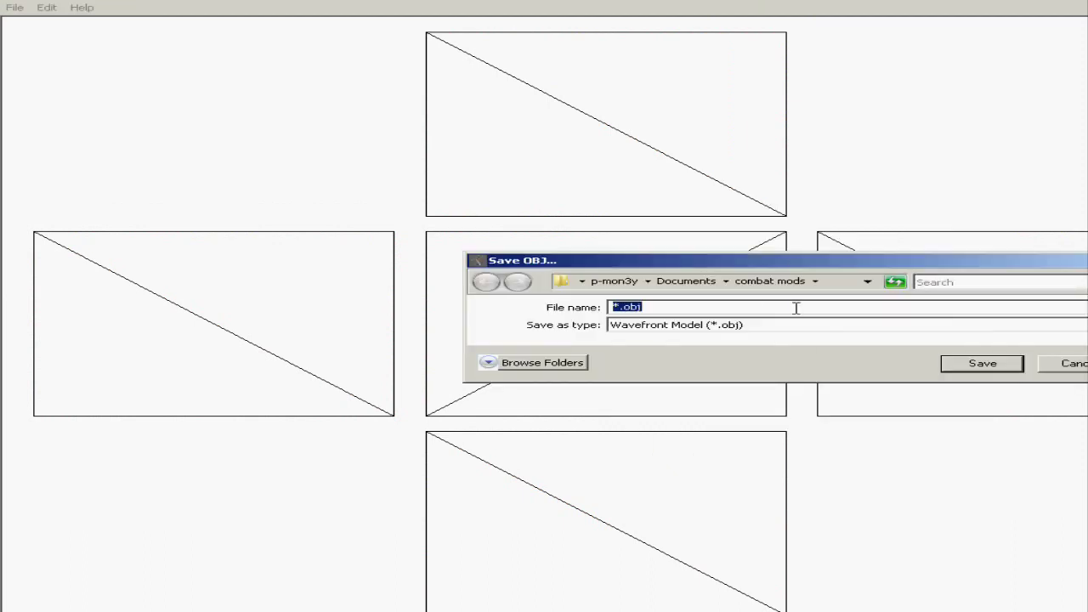
{"action": "type", "text": "test"}
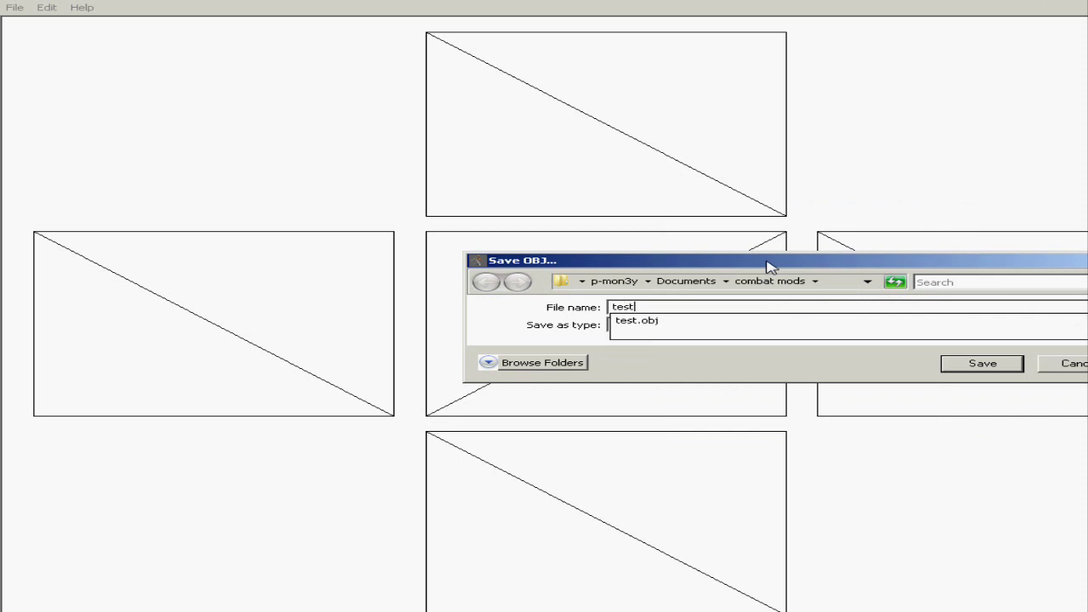
{"action": "left_click", "coordinate": [737, 321]}
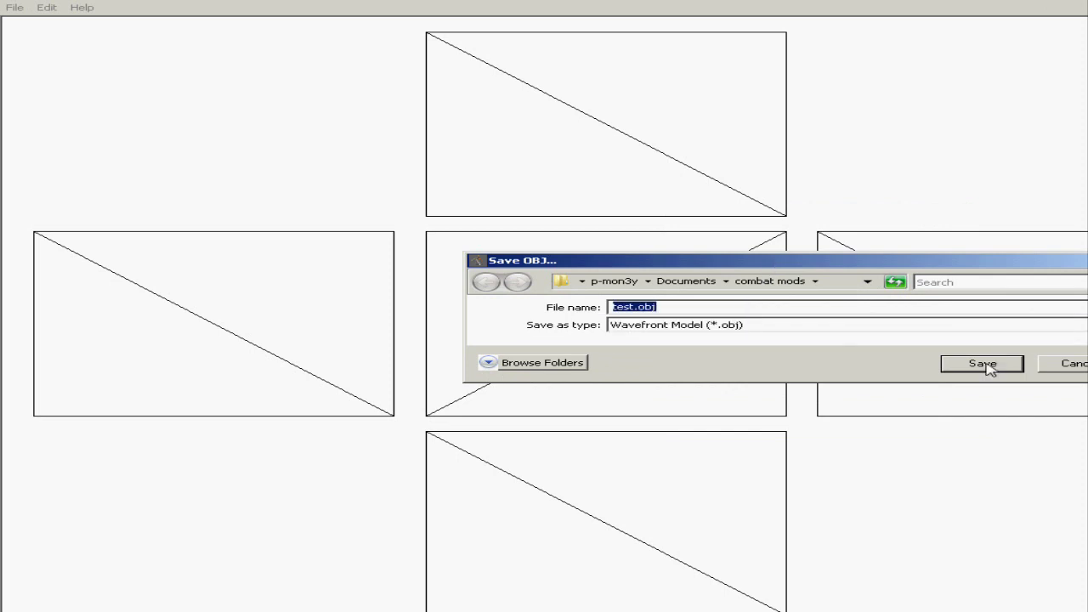
{"action": "left_click", "coordinate": [985, 366]}
{"action": "left_click", "coordinate": [867, 330]}
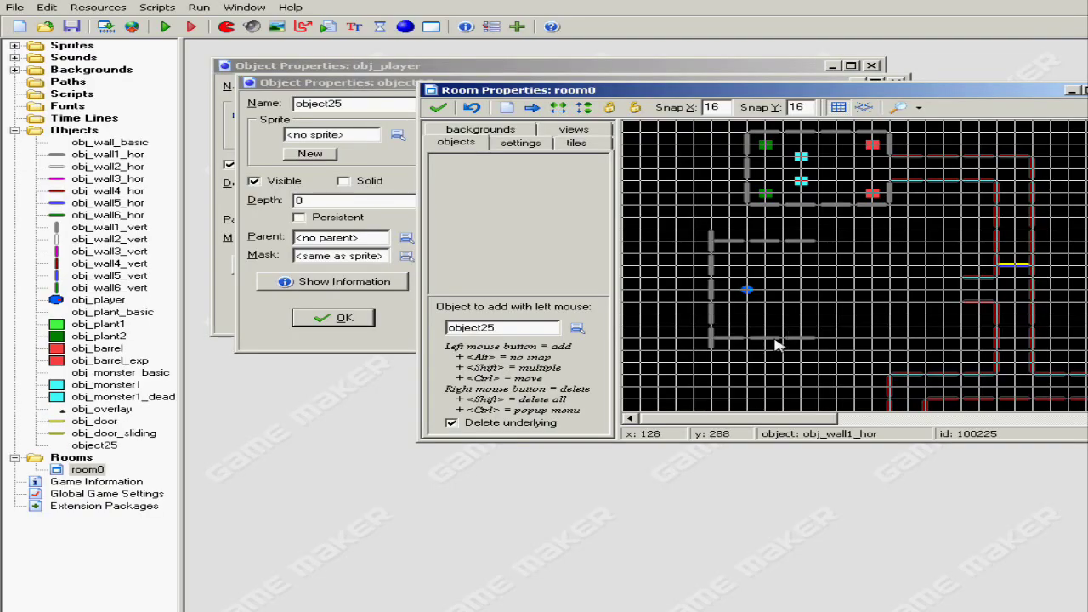
Launch Misfit Model 3D from the Start menu and bring its window fully into view.
{"action": "left_click", "coordinate": [17, 611]}
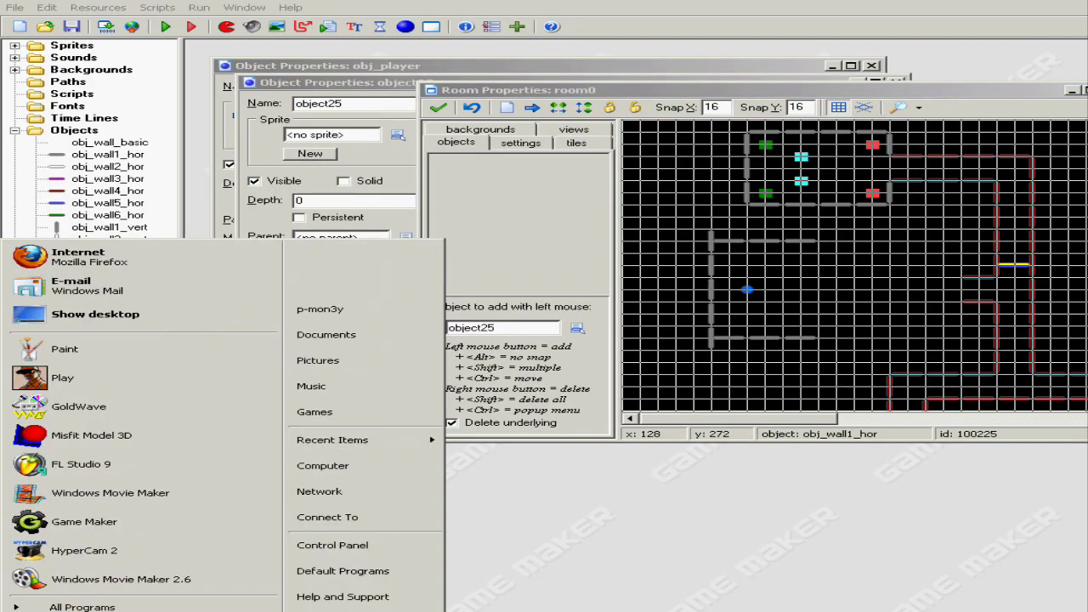
{"action": "left_click", "coordinate": [108, 448]}
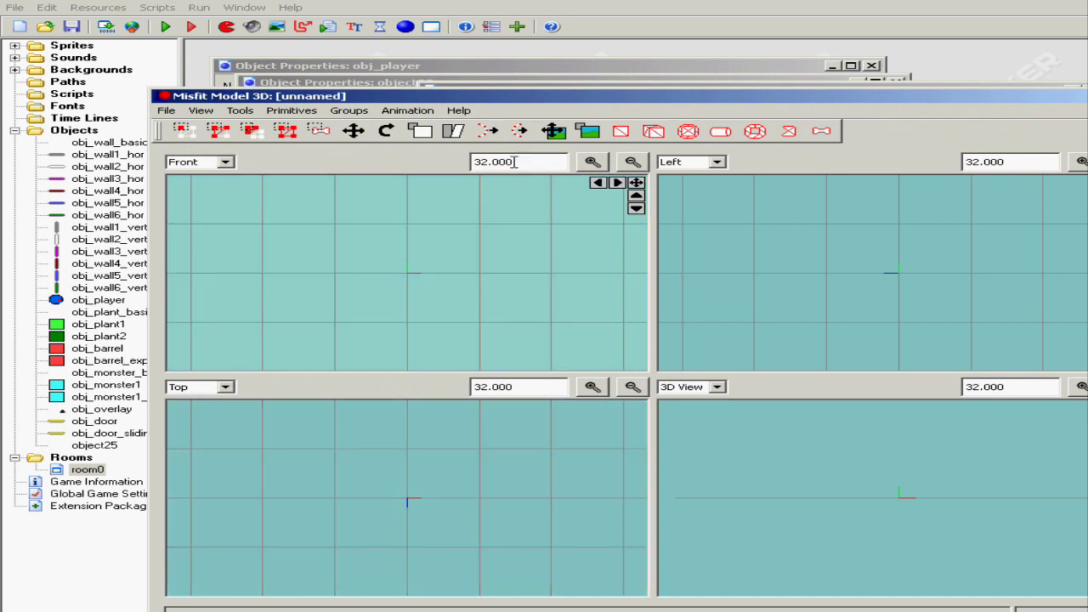
{"action": "left_click_drag", "start_coordinate": [403, 95], "coordinate": [282, 39]}
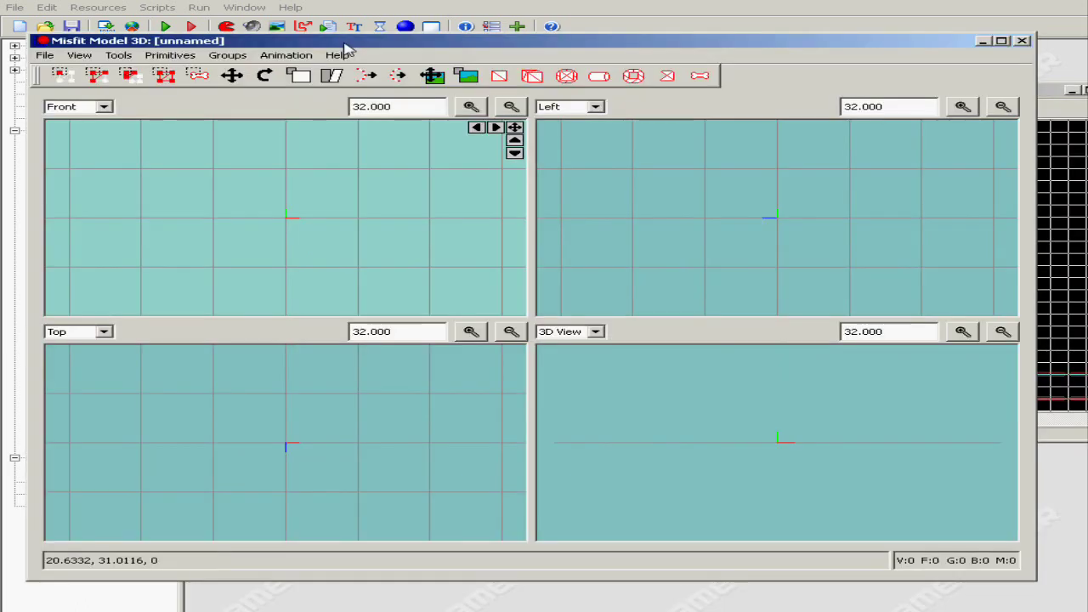
Open test.obj in Misfit Model 3D and orbit the 3D view around the cube.
{"action": "left_click", "coordinate": [44, 55]}
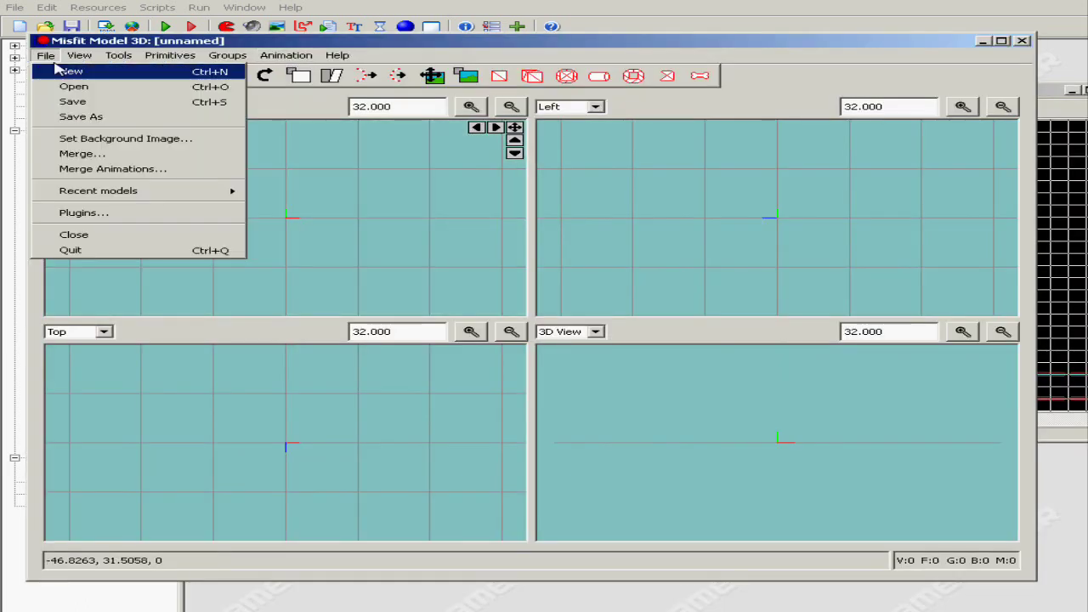
{"action": "left_click", "coordinate": [138, 89]}
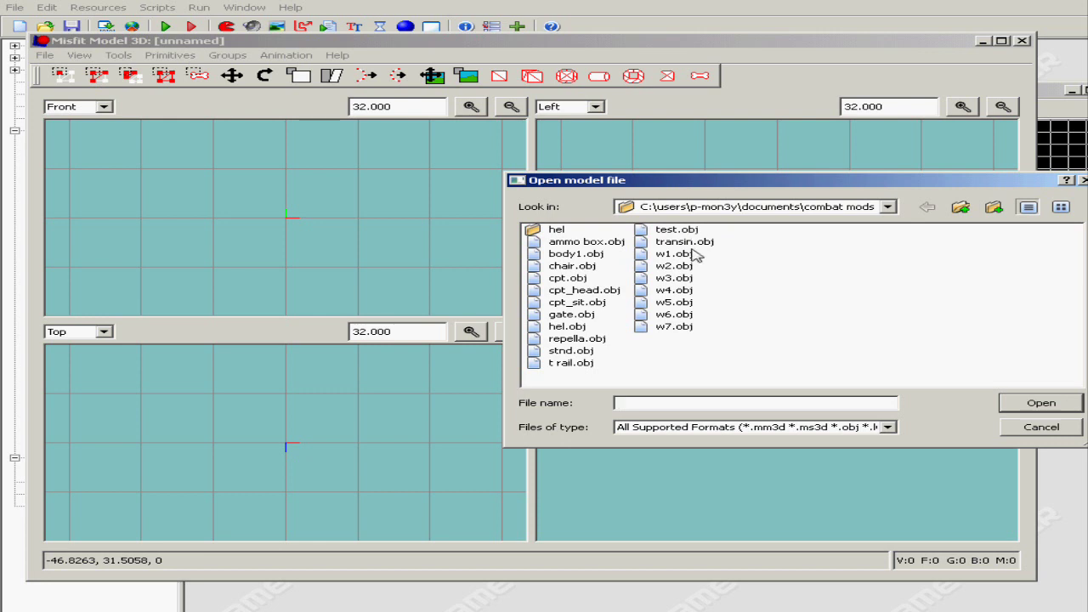
{"action": "double_click", "coordinate": [676, 230]}
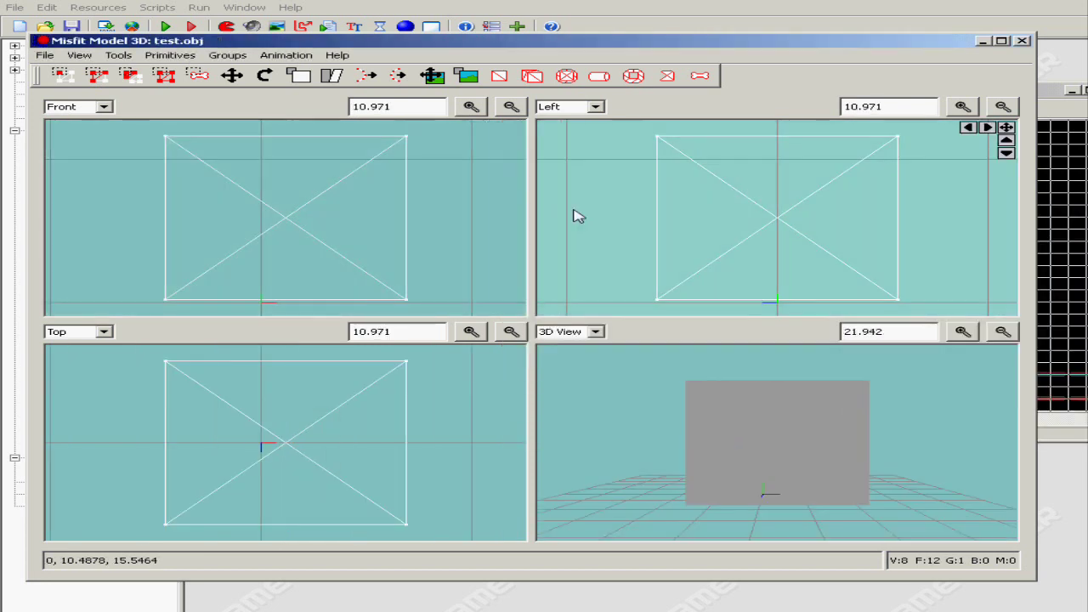
{"action": "left_click_drag", "start_coordinate": [745, 425], "coordinate": [841, 383]}
Re-save the cube over test.obj with default OBJ options and close Misfit Model 3D.
{"action": "left_click", "coordinate": [44, 54]}
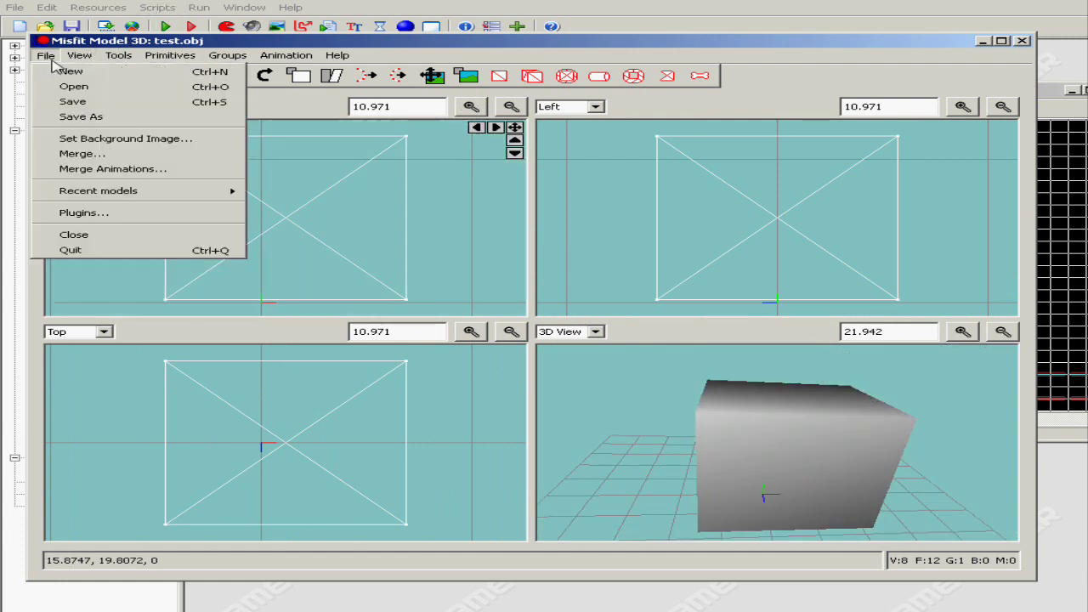
{"action": "left_click", "coordinate": [83, 118]}
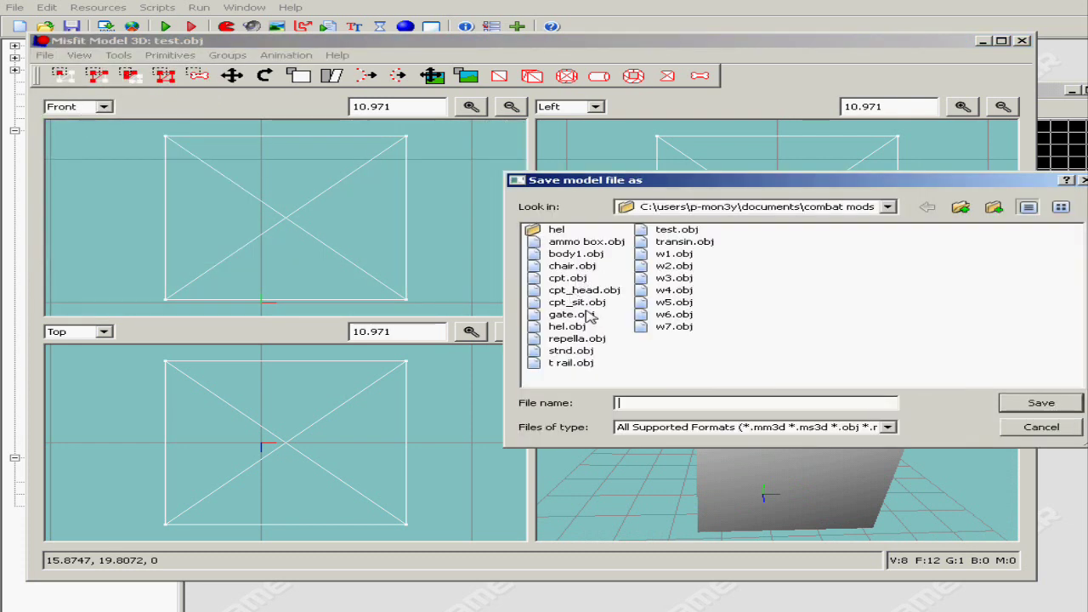
{"action": "double_click", "coordinate": [678, 230]}
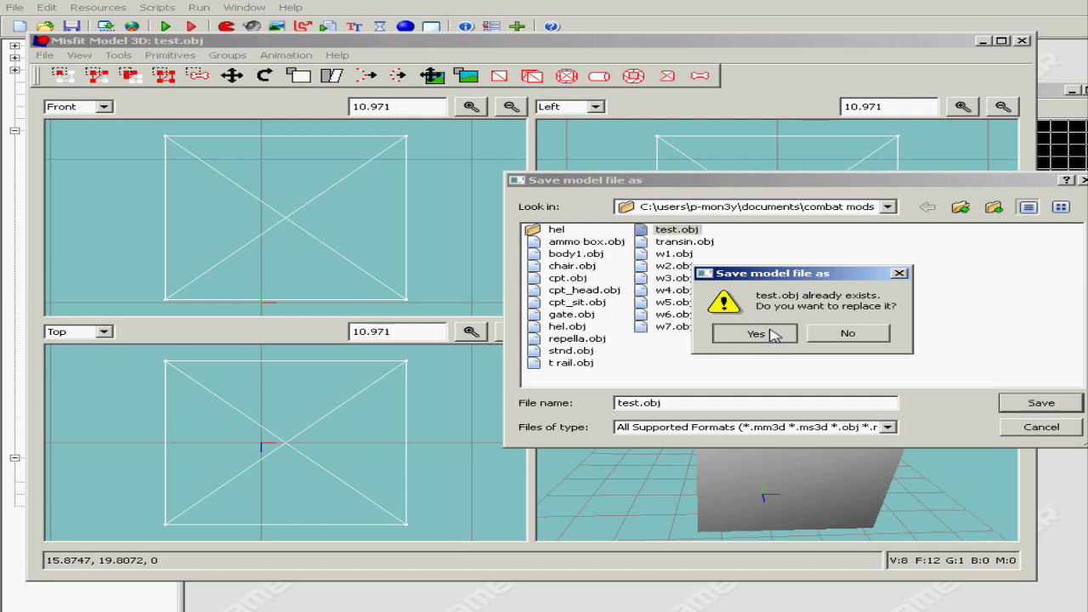
{"action": "left_click", "coordinate": [774, 335]}
{"action": "left_click", "coordinate": [833, 384]}
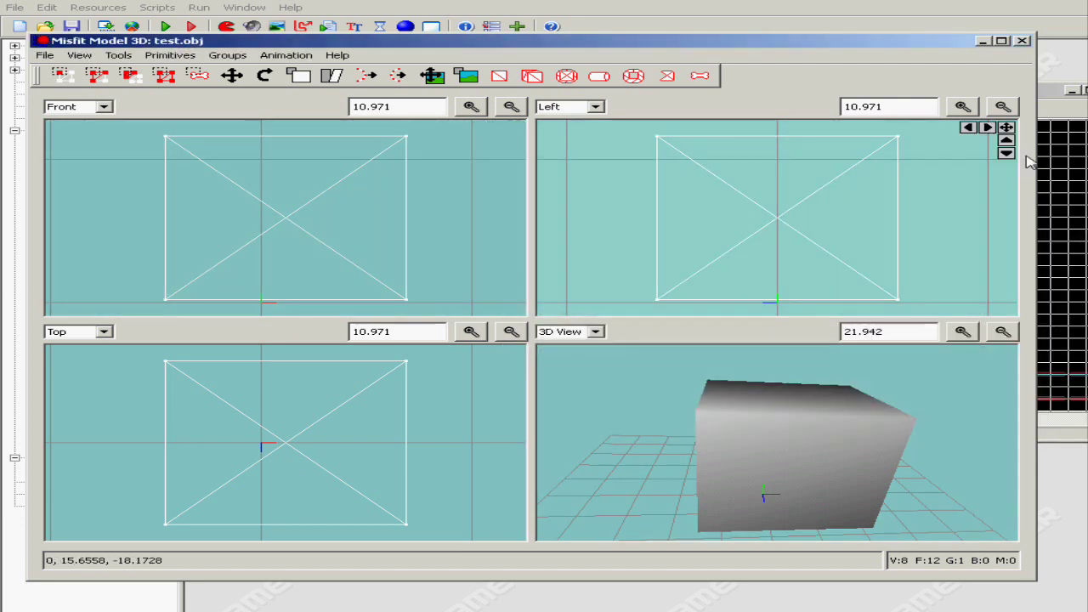
{"action": "left_click", "coordinate": [1023, 41]}
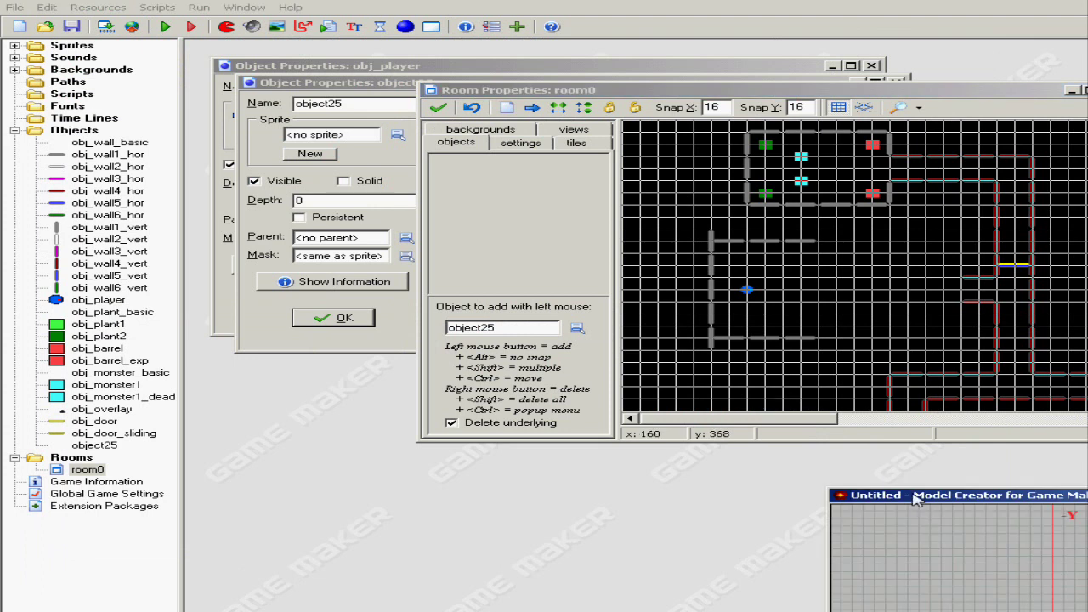
Load the cube model from Documents\combat mods into Model Creator and view it from below.
{"action": "left_click_drag", "start_coordinate": [910, 496], "coordinate": [216, 77]}
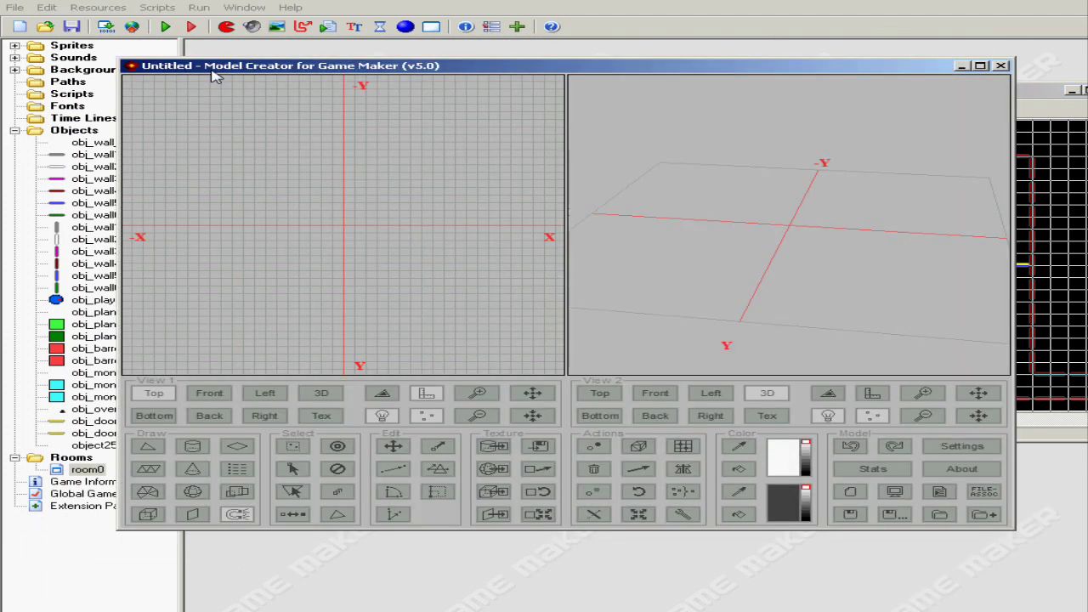
{"action": "left_click", "coordinate": [942, 515]}
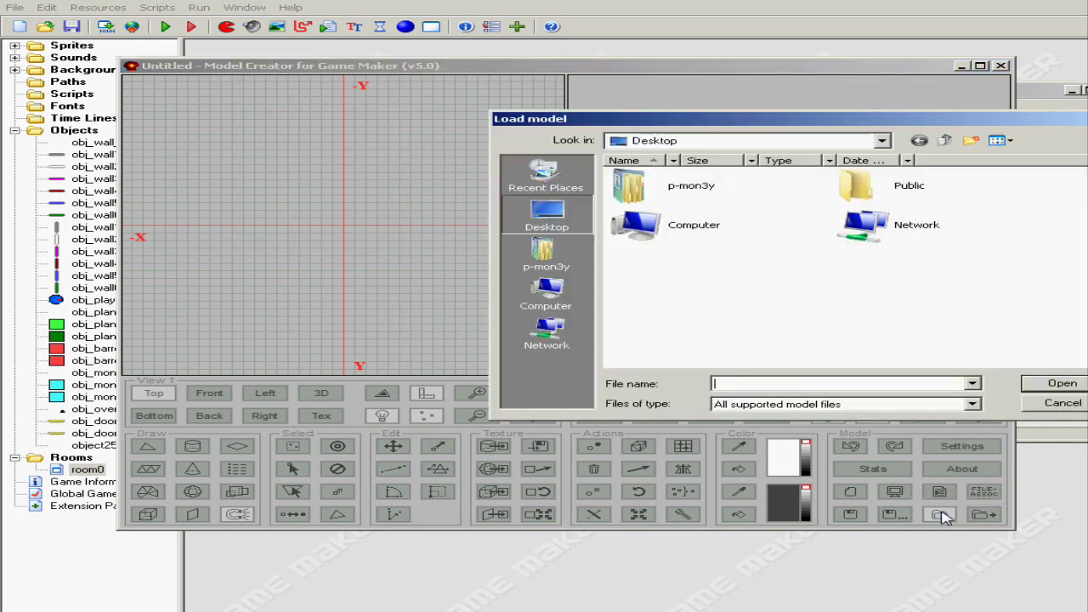
{"action": "left_click", "coordinate": [529, 261]}
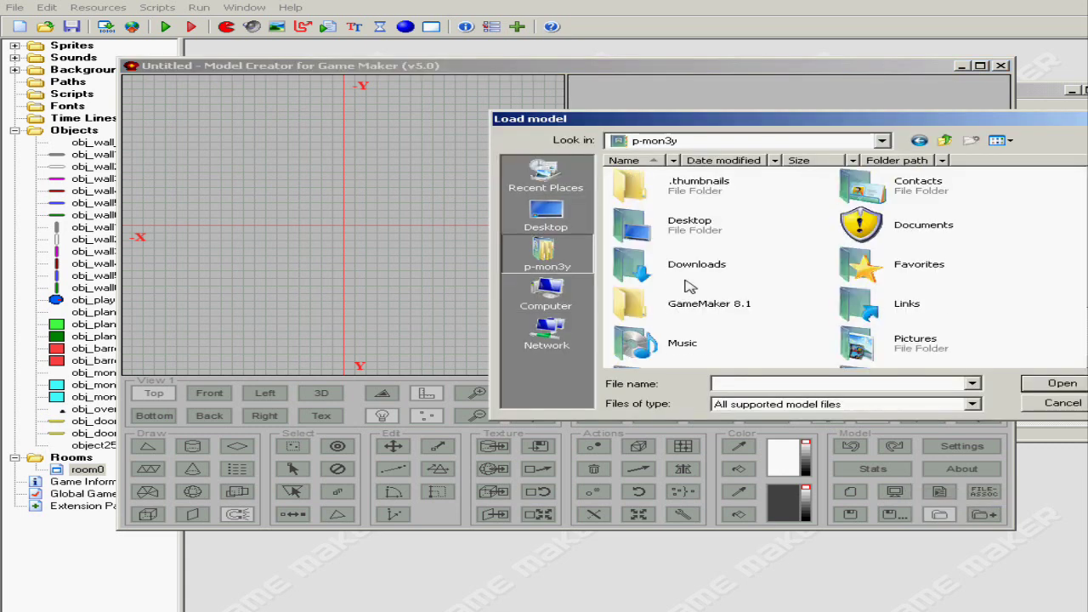
{"action": "double_click", "coordinate": [901, 238]}
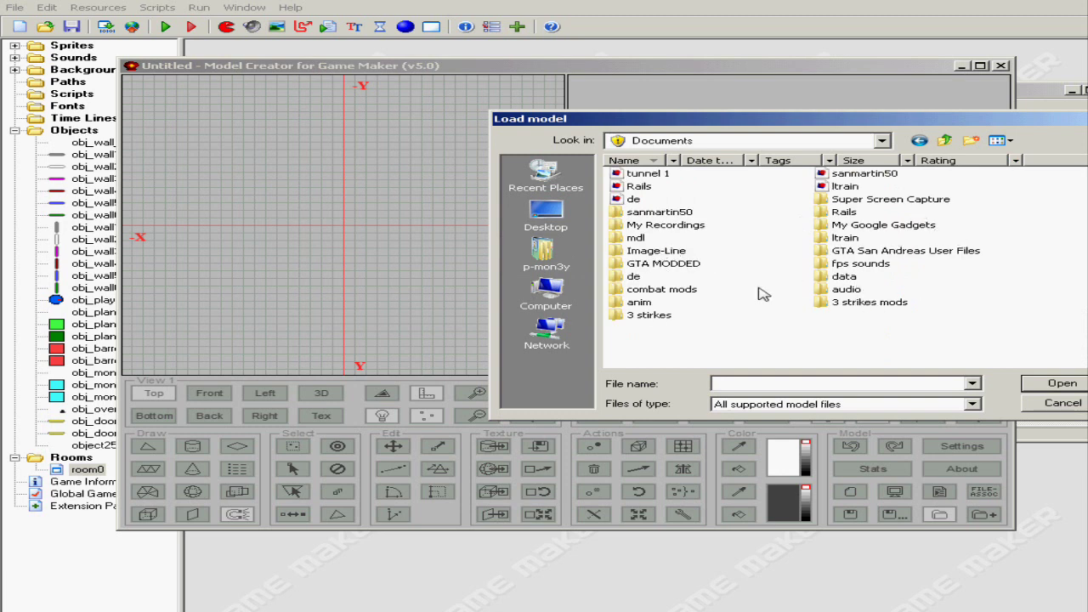
{"action": "double_click", "coordinate": [690, 289]}
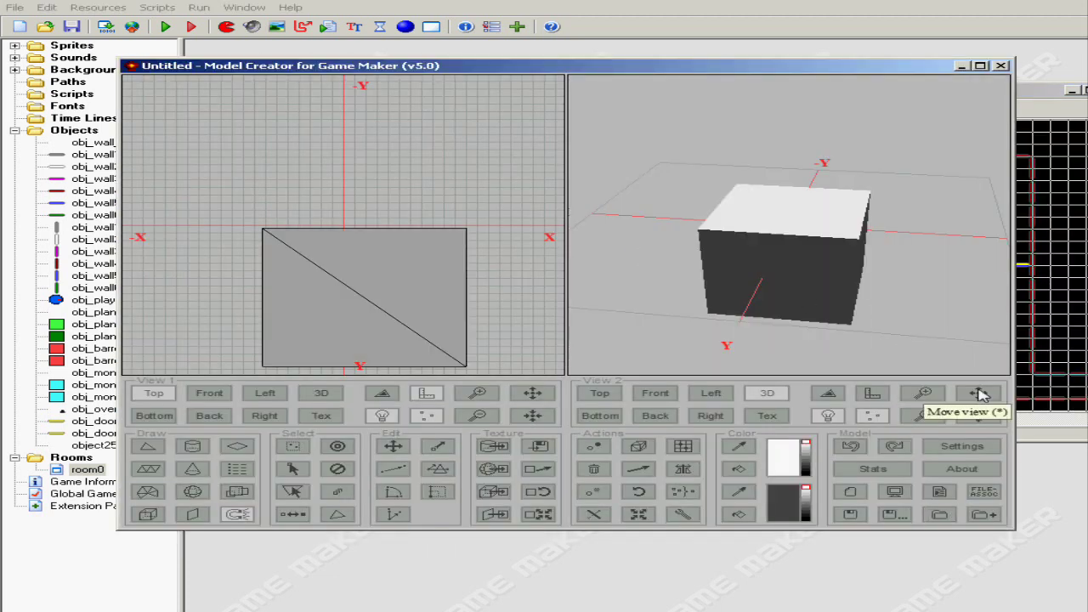
{"action": "left_click", "coordinate": [979, 392]}
{"action": "left_click_drag", "start_coordinate": [893, 269], "coordinate": [586, 318]}
Export the cube's 512×512 texture map as boxtx.
{"action": "left_click", "coordinate": [322, 415]}
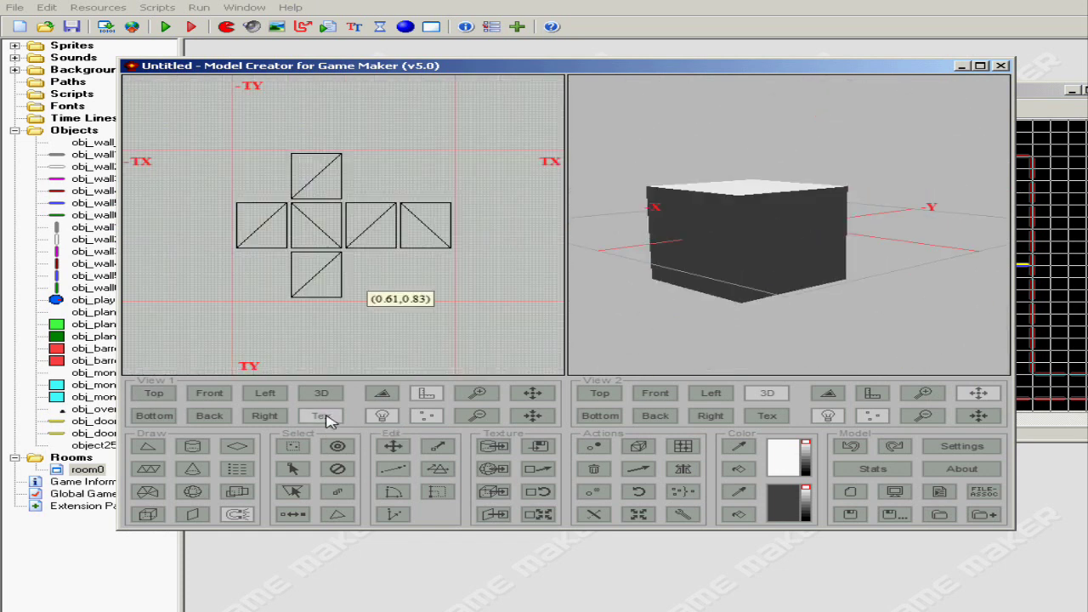
{"action": "left_click", "coordinate": [539, 447]}
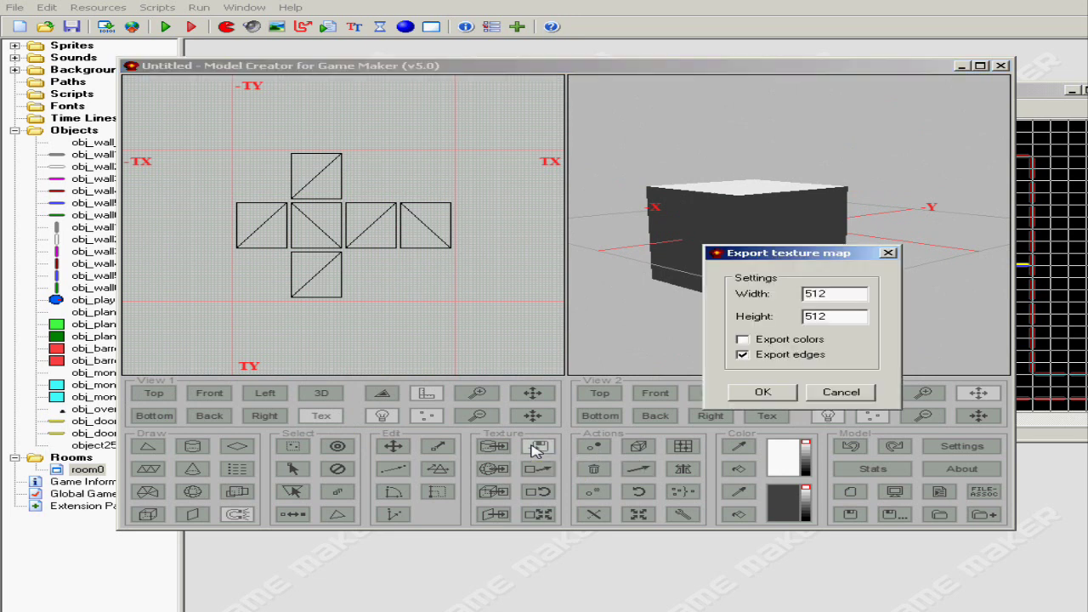
{"action": "left_click", "coordinate": [764, 393]}
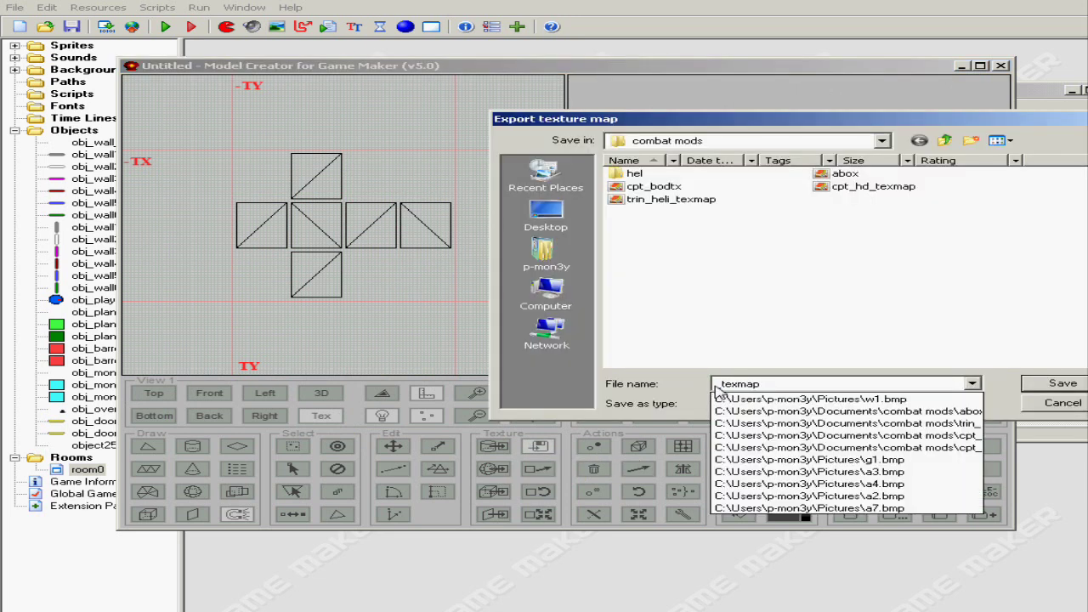
{"action": "type", "text": "boxtx"}
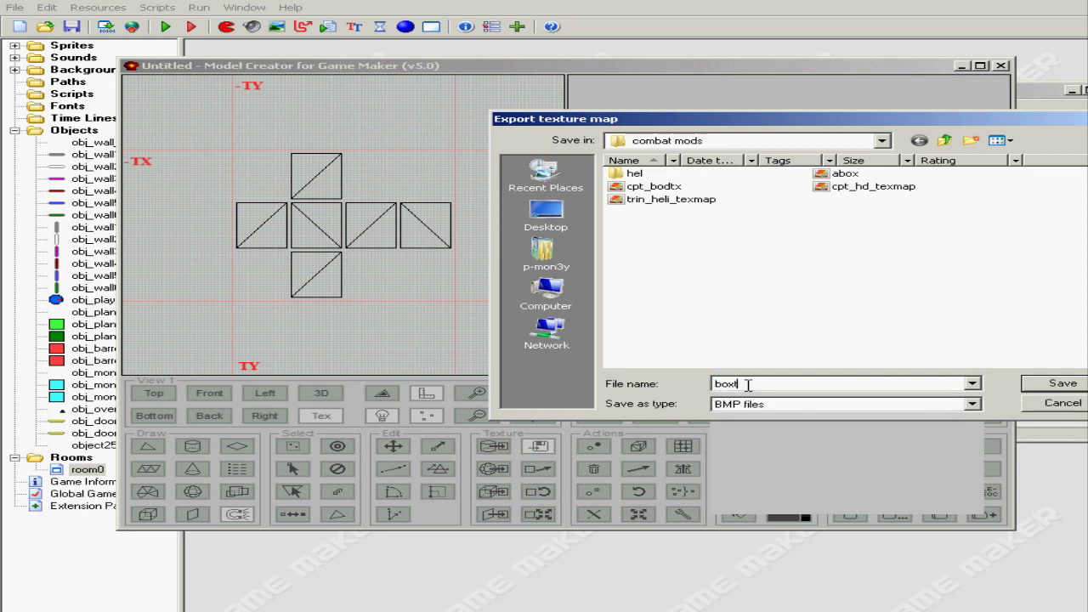
{"action": "left_click", "coordinate": [1056, 383]}
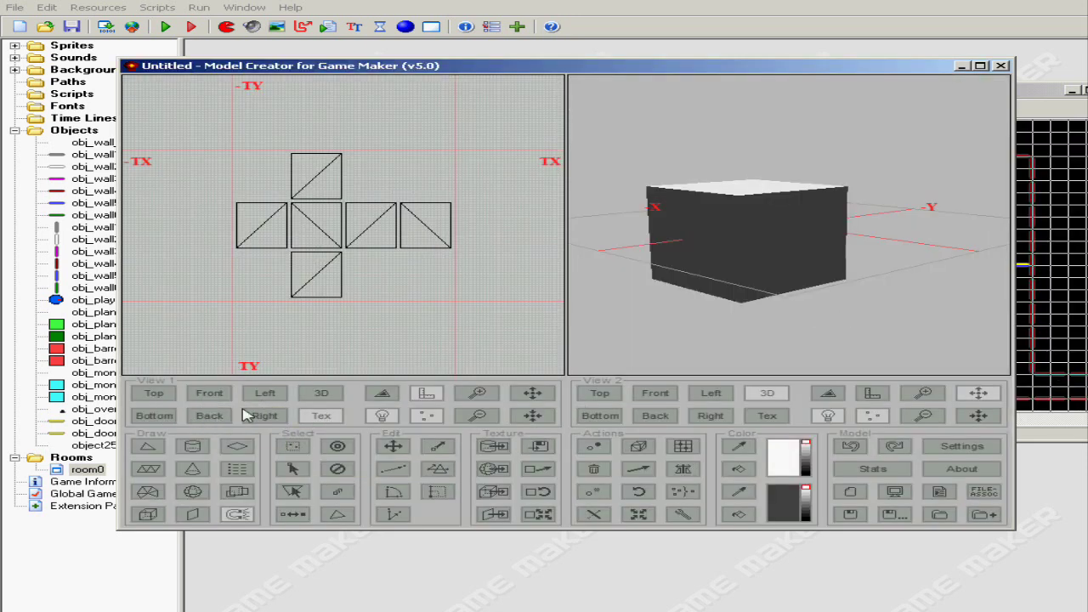
Rectangle-select all six cube faces and switch View 1 to the Left view.
{"action": "left_click", "coordinate": [297, 452]}
{"action": "left_click_drag", "start_coordinate": [223, 320], "coordinate": [515, 114]}
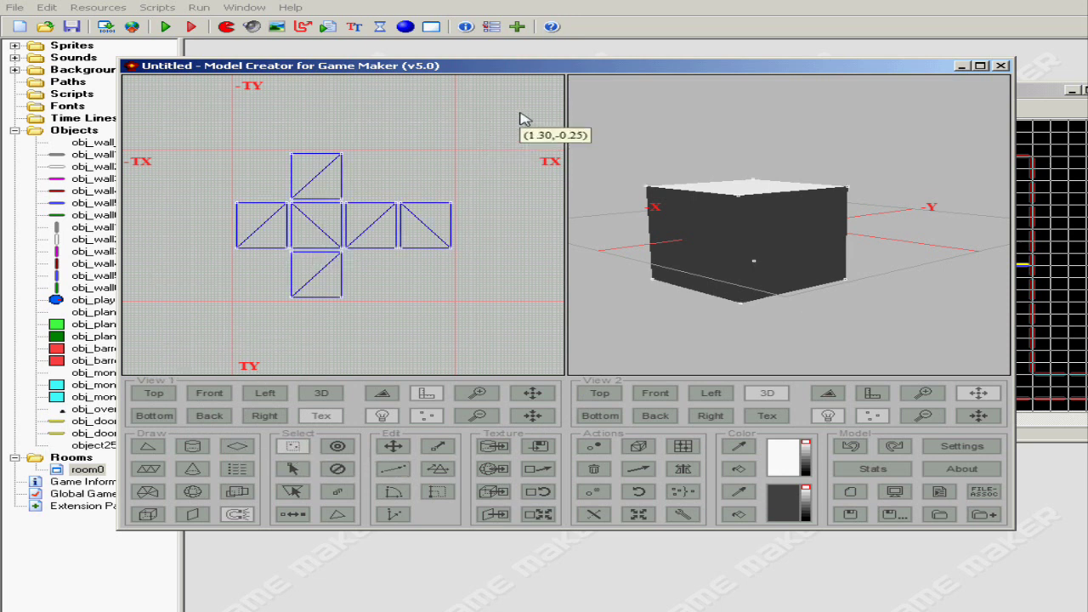
{"action": "left_click", "coordinate": [265, 395]}
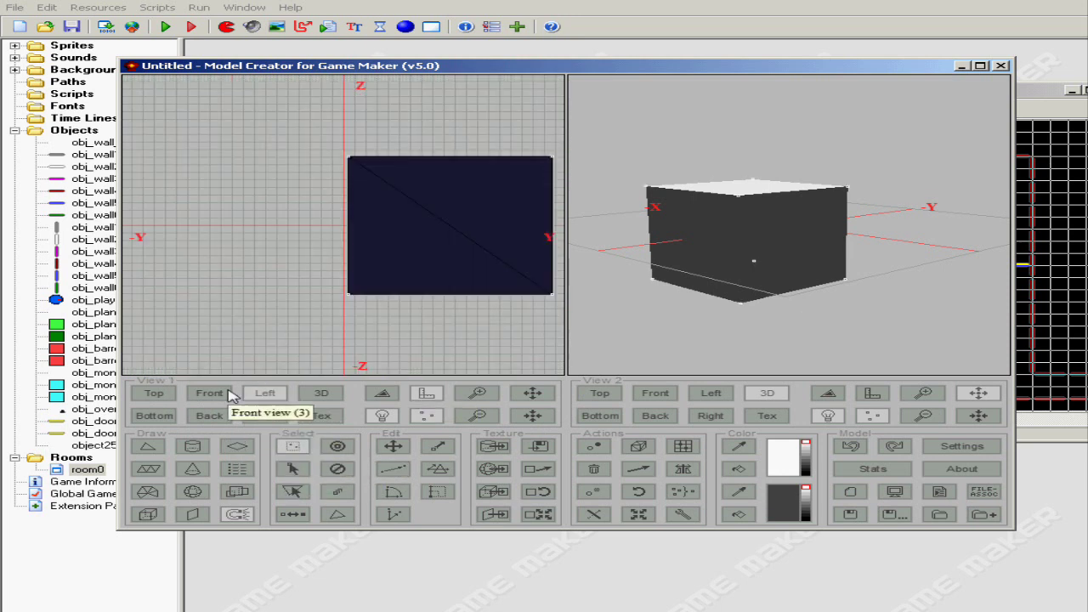
{"action": "left_click", "coordinate": [477, 415]}
Rotate the selection -90° about the X axis and orbit to check the result.
{"action": "left_click", "coordinate": [393, 445]}
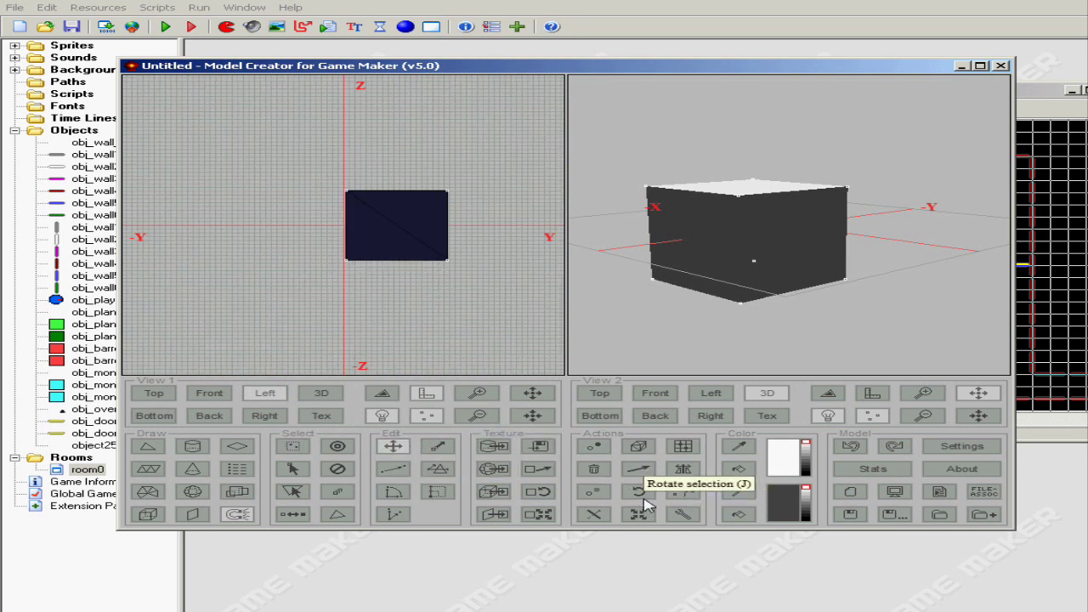
{"action": "left_click", "coordinate": [639, 493]}
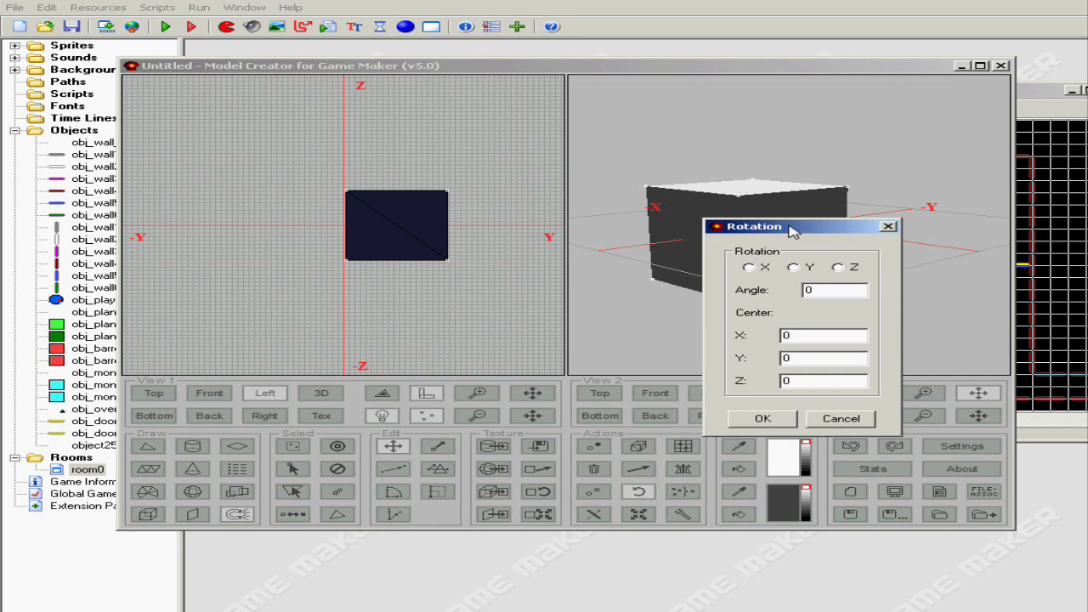
{"action": "left_click_drag", "start_coordinate": [765, 226], "coordinate": [498, 142]}
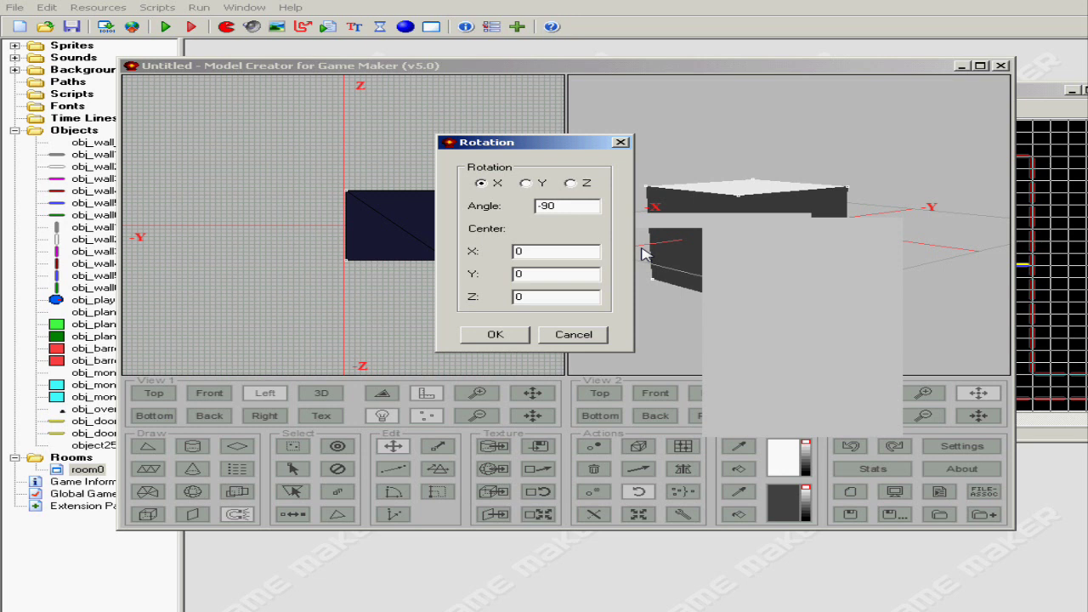
{"action": "left_click", "coordinate": [496, 335]}
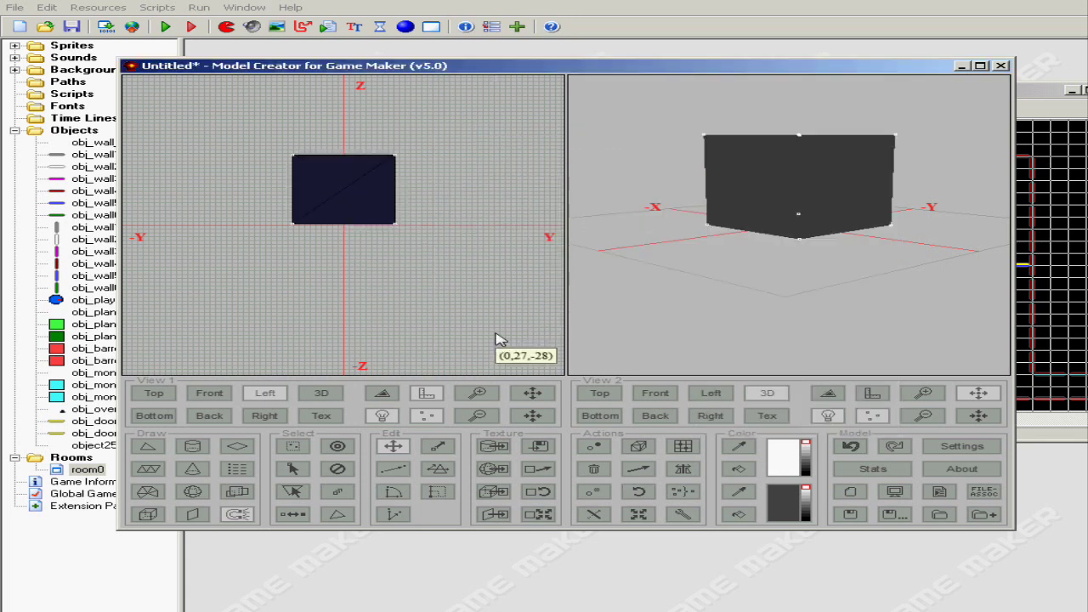
{"action": "left_click_drag", "start_coordinate": [749, 270], "coordinate": [649, 344]}
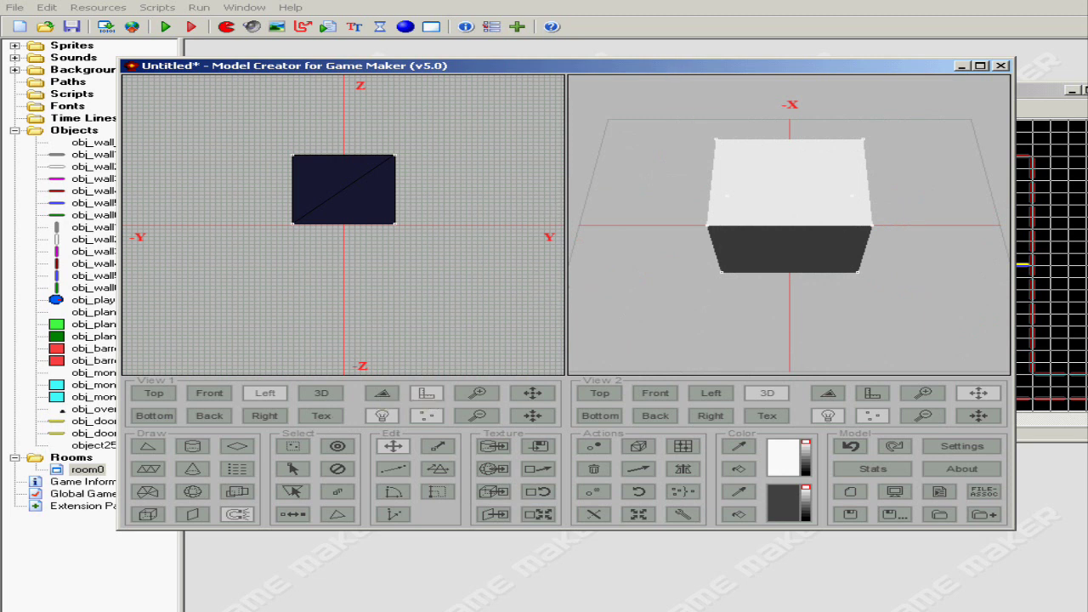
{"action": "key", "text": "super"}
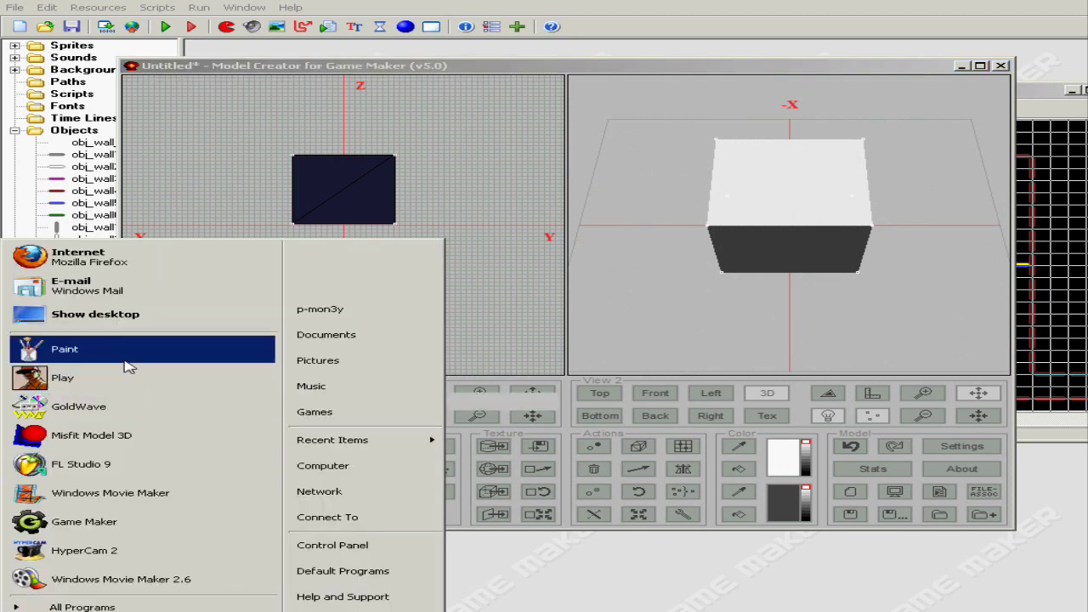
Open the boxtx texture image from Documents\combat mods in Paint.
{"action": "left_click", "coordinate": [126, 359]}
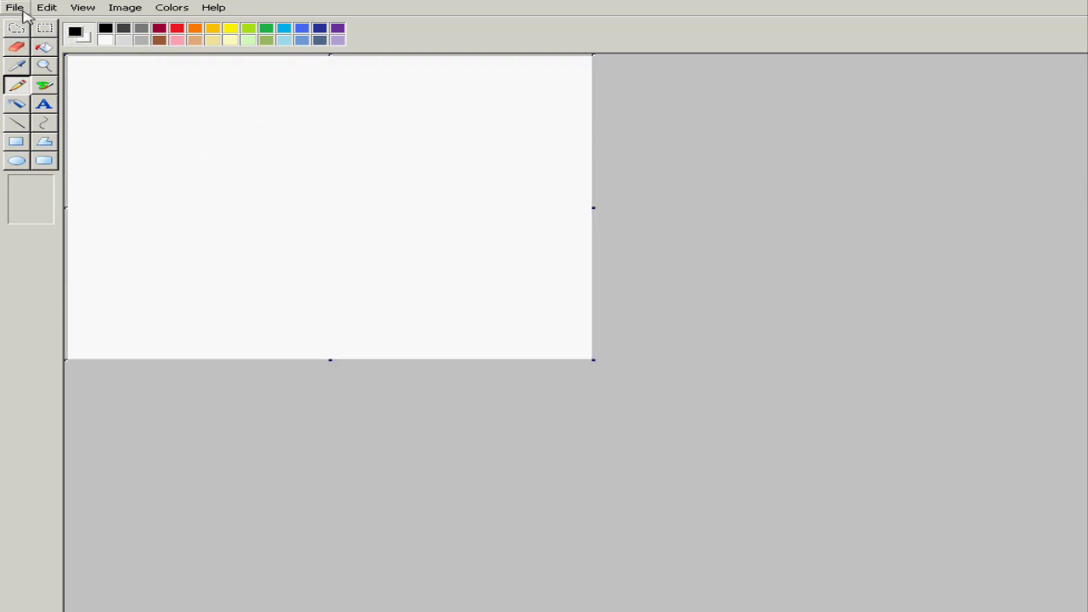
{"action": "left_click", "coordinate": [14, 7]}
{"action": "left_click", "coordinate": [37, 34]}
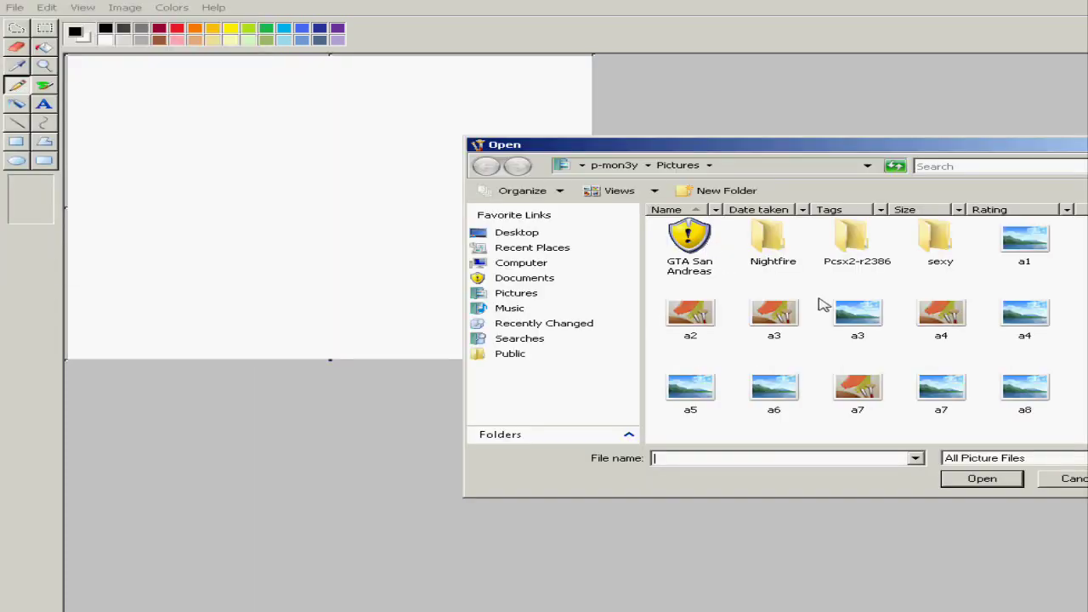
{"action": "left_click", "coordinate": [648, 165]}
{"action": "left_click", "coordinate": [685, 230]}
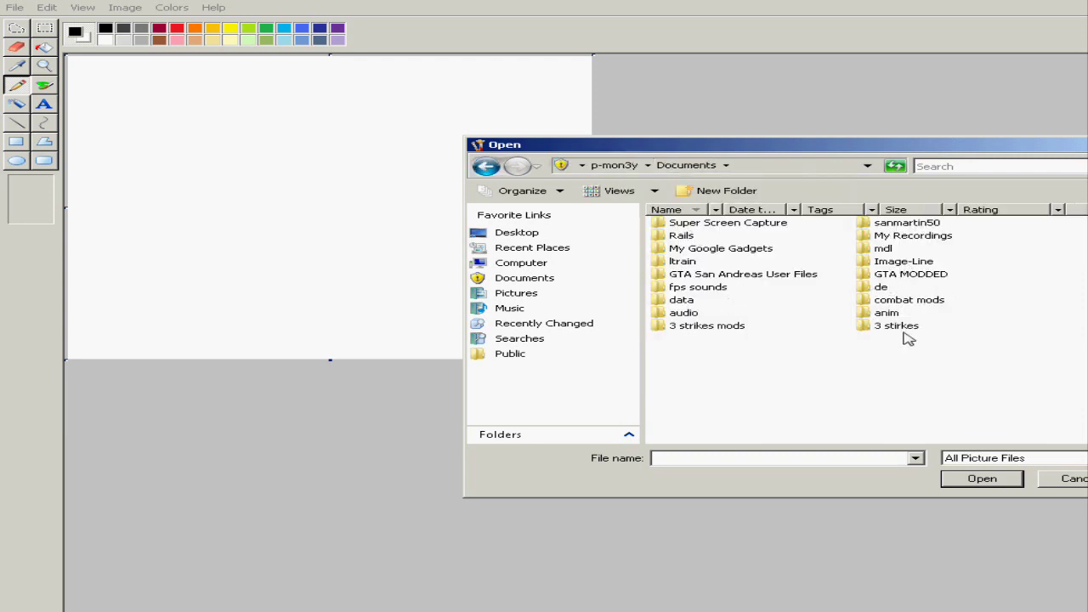
{"action": "left_click", "coordinate": [882, 303]}
{"action": "double_click", "coordinate": [882, 302]}
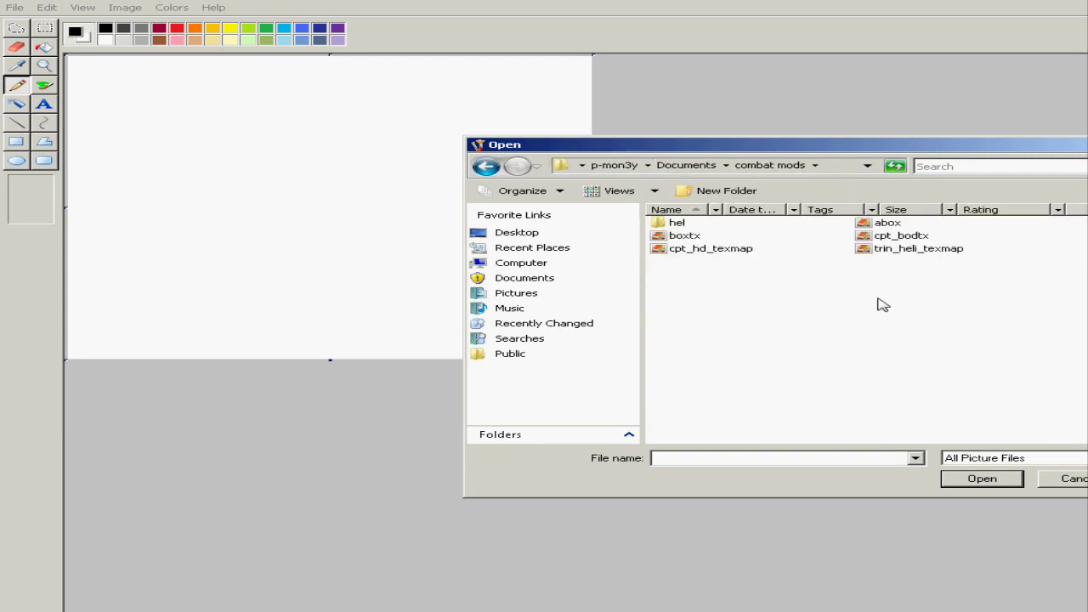
{"action": "double_click", "coordinate": [686, 236]}
{"action": "left_click", "coordinate": [857, 332]}
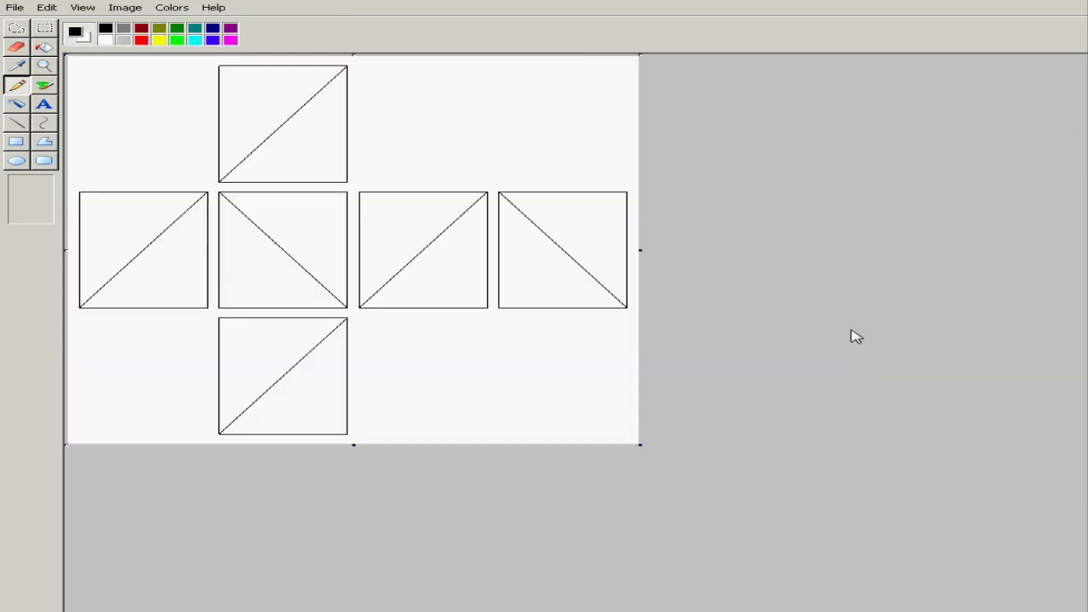
Fill the top square red, left square green, middle square magenta and third square cyan.
{"action": "left_click", "coordinate": [44, 48]}
{"action": "left_click", "coordinate": [141, 41]}
{"action": "left_click", "coordinate": [287, 97]}
{"action": "left_click", "coordinate": [318, 133]}
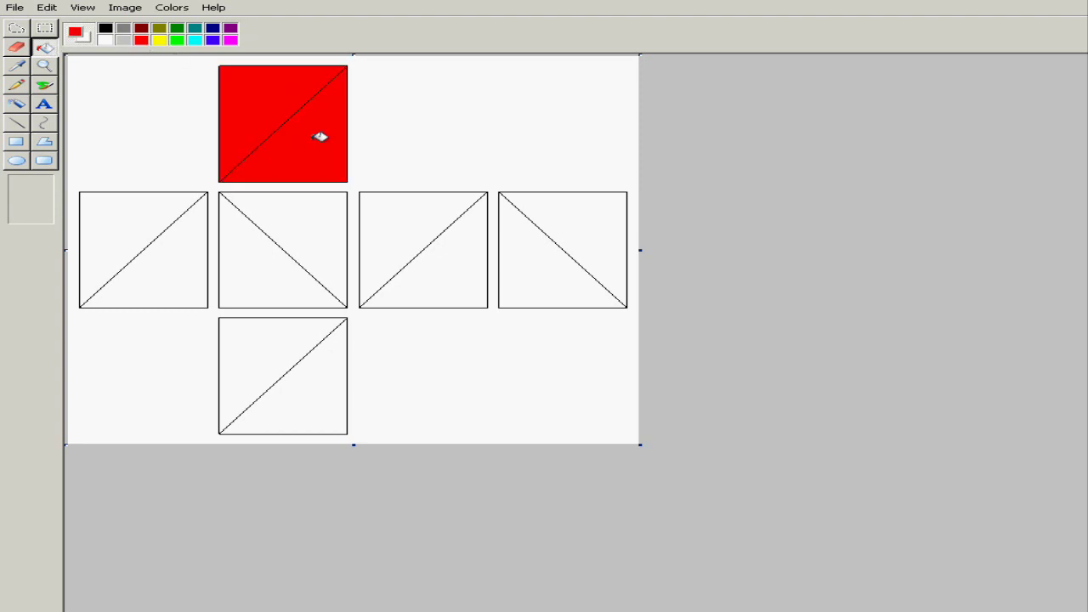
{"action": "left_click", "coordinate": [178, 41]}
{"action": "left_click", "coordinate": [122, 222]}
{"action": "left_click", "coordinate": [170, 284]}
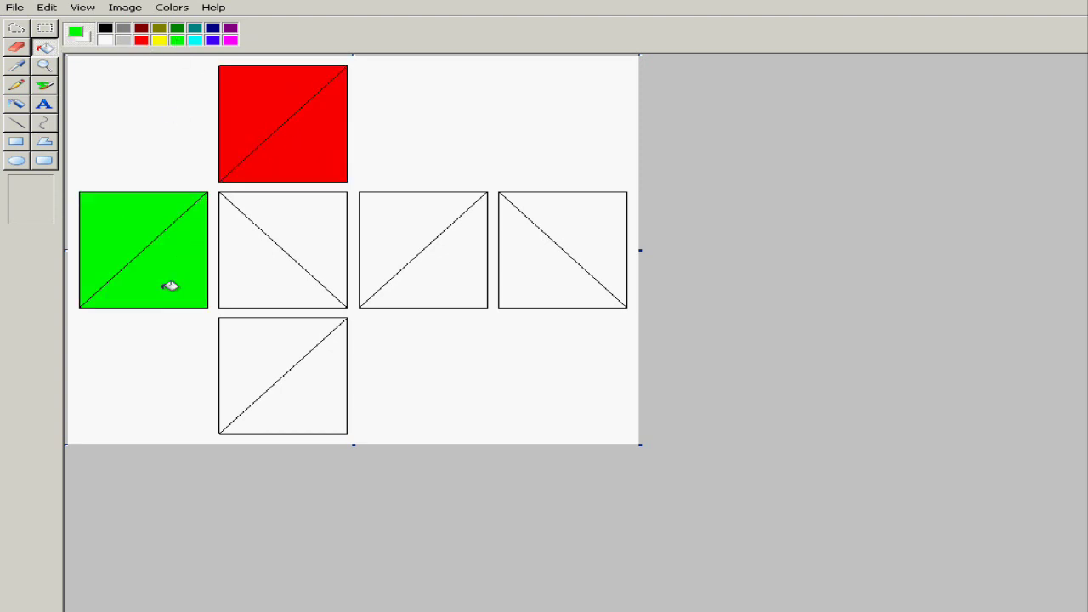
{"action": "left_click", "coordinate": [230, 40]}
{"action": "left_click", "coordinate": [299, 240]}
{"action": "left_click", "coordinate": [275, 262]}
{"action": "left_click", "coordinate": [196, 40]}
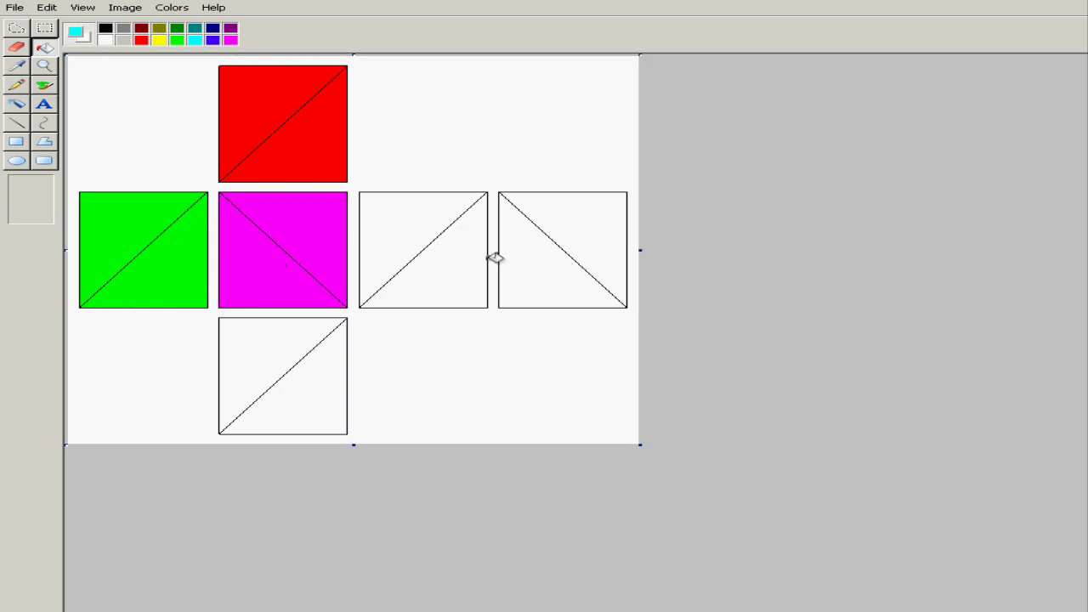
{"action": "left_click", "coordinate": [468, 269]}
{"action": "left_click", "coordinate": [425, 223]}
Fill the bottom square yellow and the rightmost square black, then save the image.
{"action": "left_click", "coordinate": [177, 40]}
{"action": "left_click", "coordinate": [296, 331]}
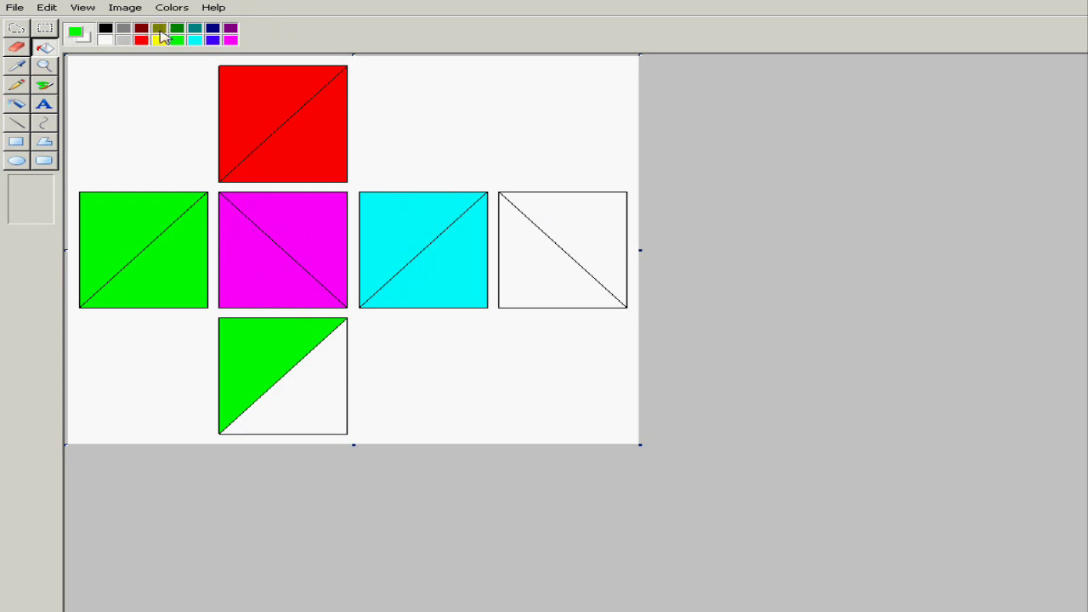
{"action": "left_click", "coordinate": [159, 40]}
{"action": "left_click", "coordinate": [253, 350]}
{"action": "left_click", "coordinate": [340, 400]}
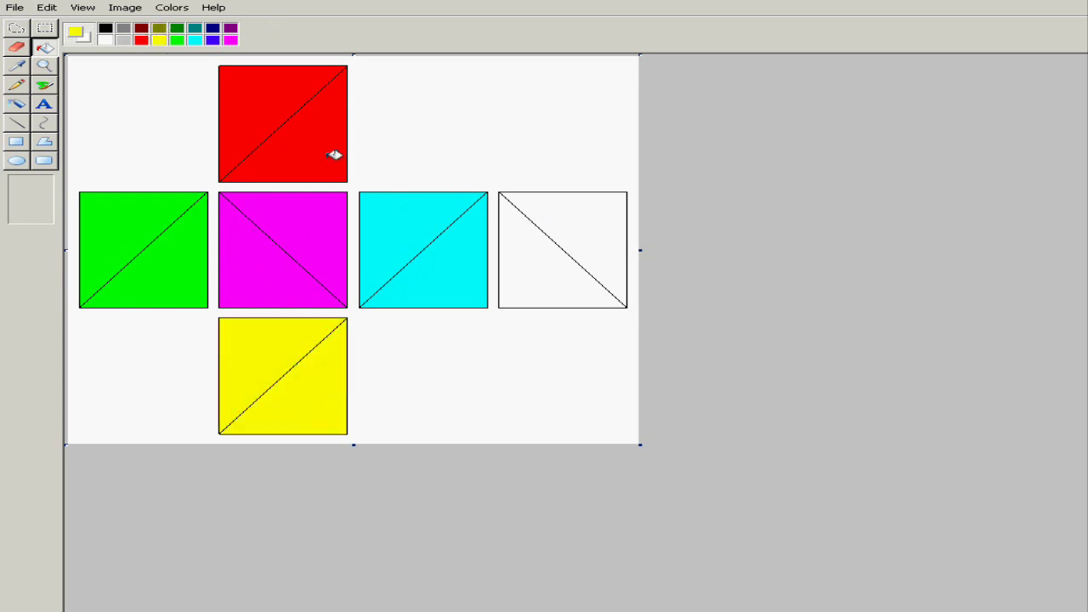
{"action": "left_click", "coordinate": [106, 29]}
{"action": "left_click", "coordinate": [558, 281]}
{"action": "left_click", "coordinate": [563, 242]}
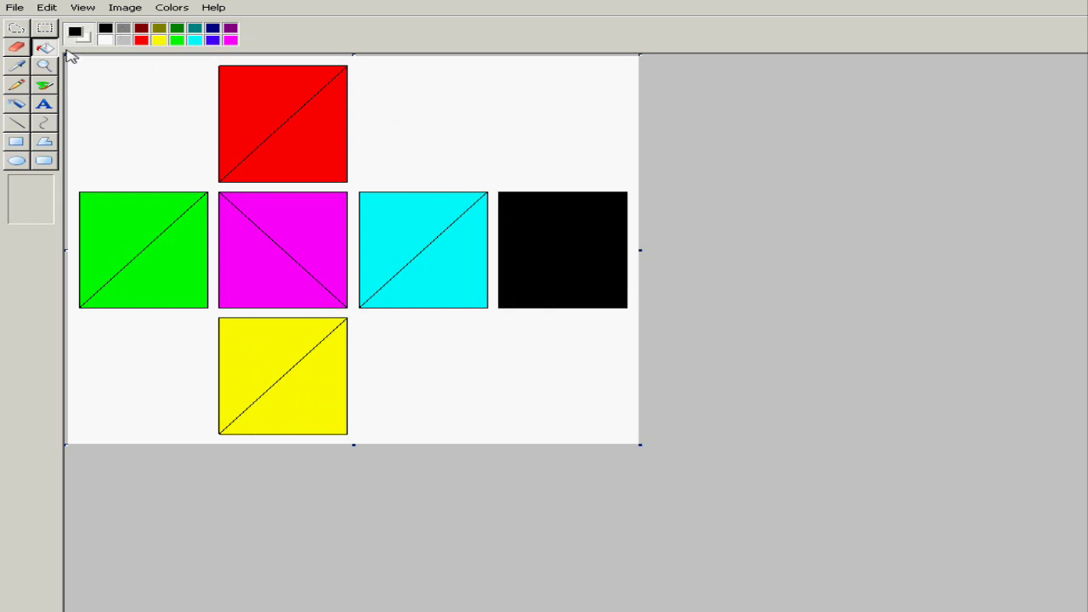
{"action": "left_click", "coordinate": [14, 10]}
{"action": "left_click", "coordinate": [48, 51]}
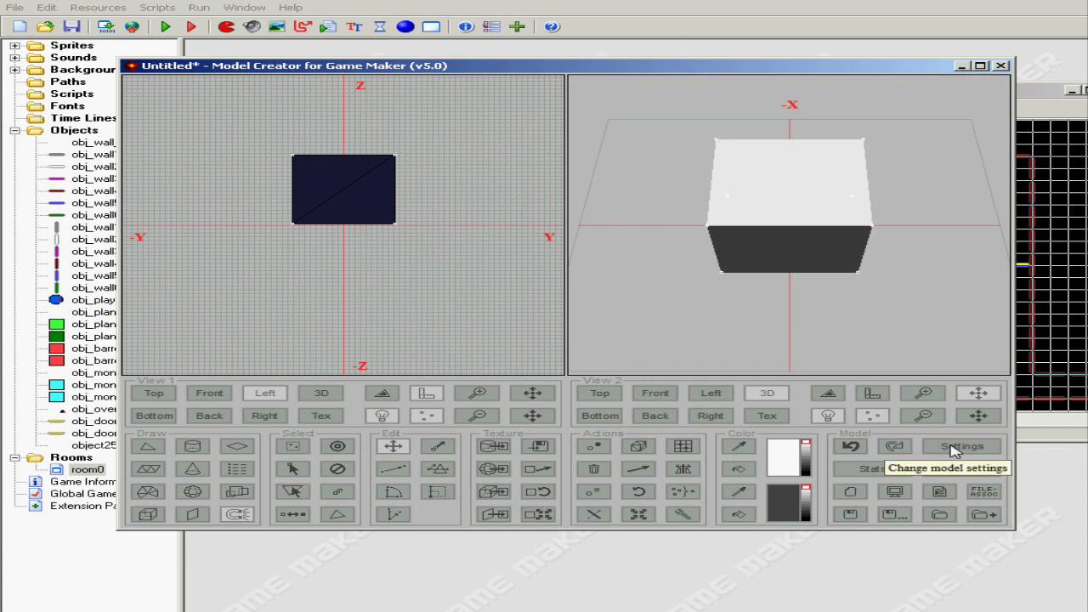
Set boxtx.bmp as the cube's non-transparent texture and orbit to inspect the textured cube.
{"action": "left_click", "coordinate": [954, 448]}
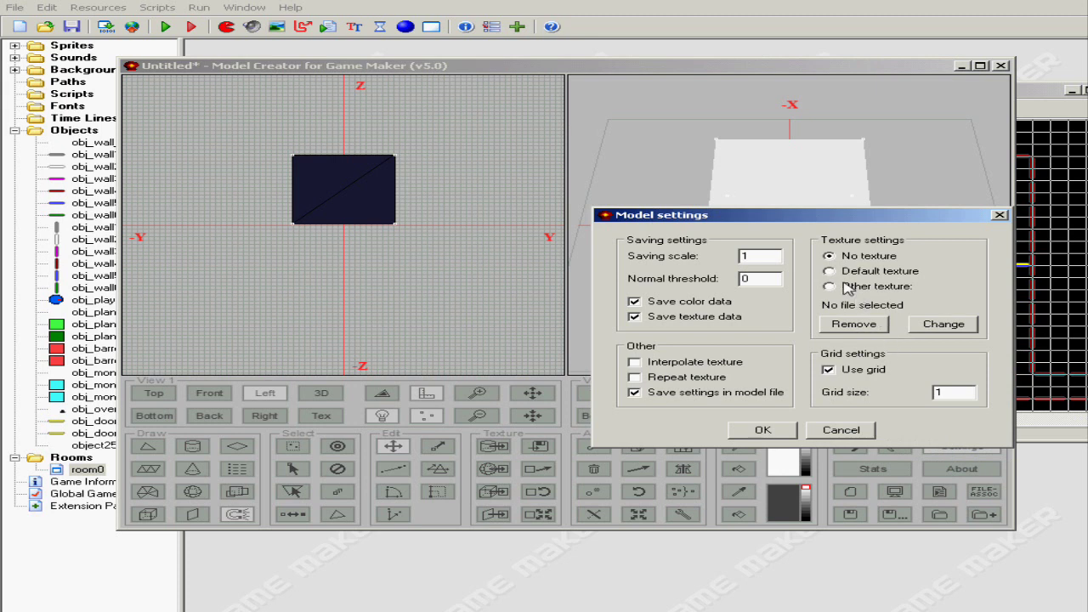
{"action": "left_click", "coordinate": [931, 327]}
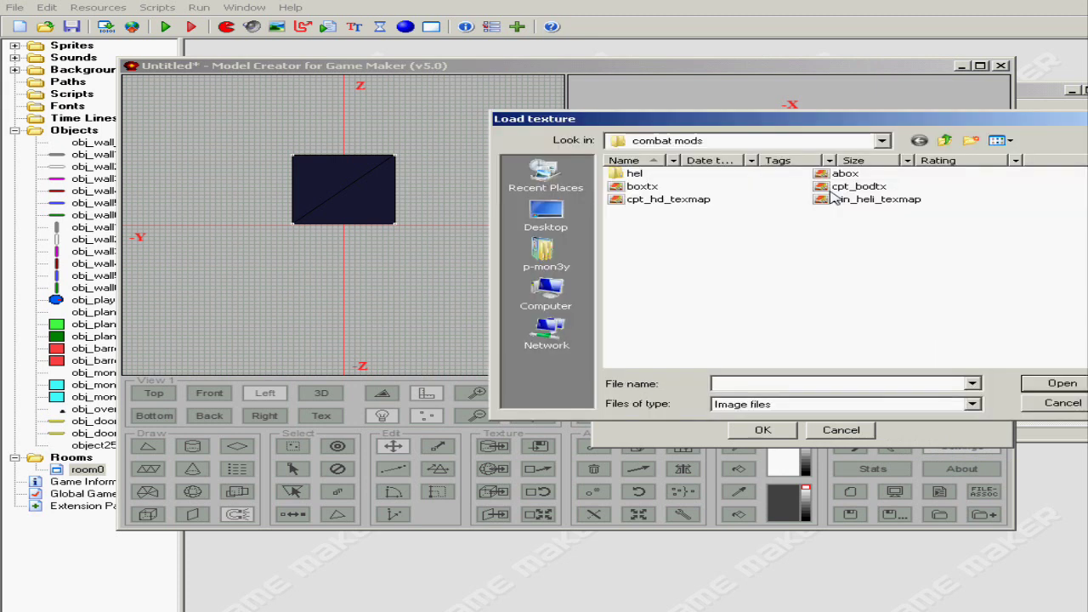
{"action": "double_click", "coordinate": [642, 194]}
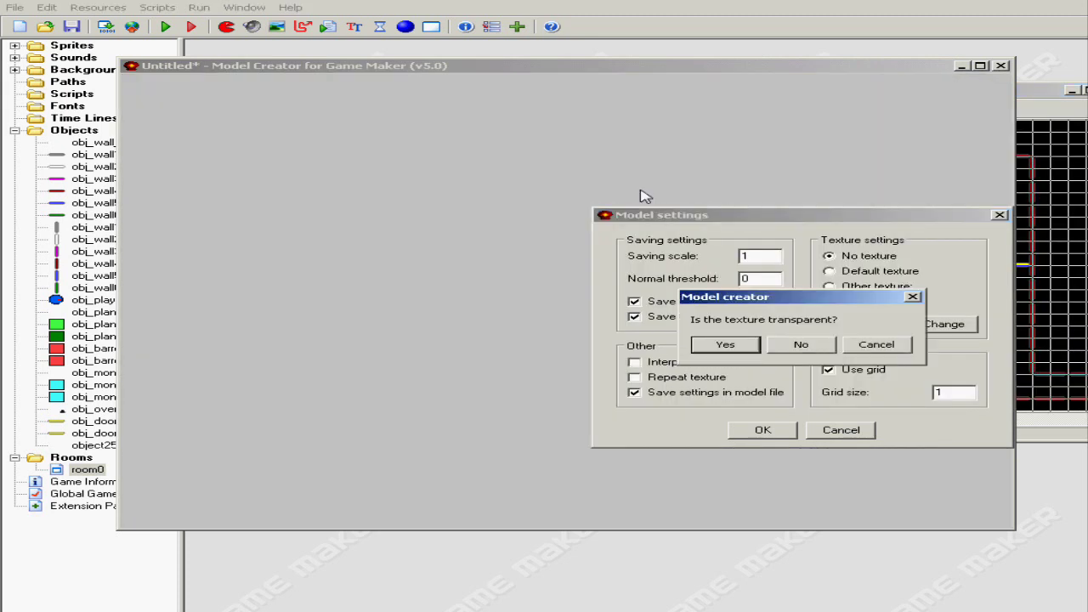
{"action": "left_click", "coordinate": [802, 351]}
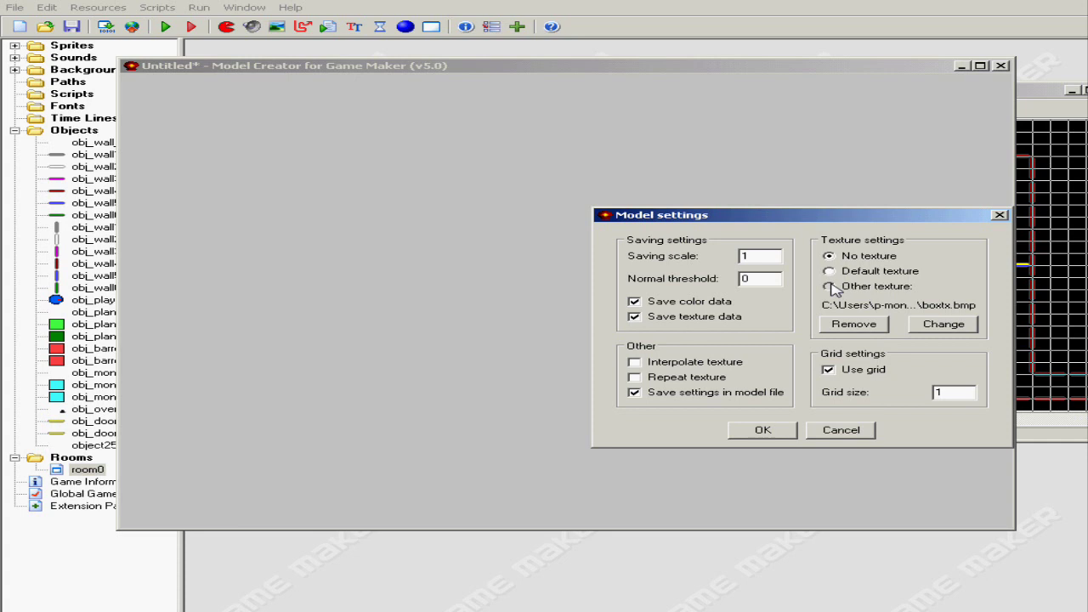
{"action": "left_click", "coordinate": [771, 429]}
{"action": "left_click_drag", "start_coordinate": [850, 280], "coordinate": [658, 144]}
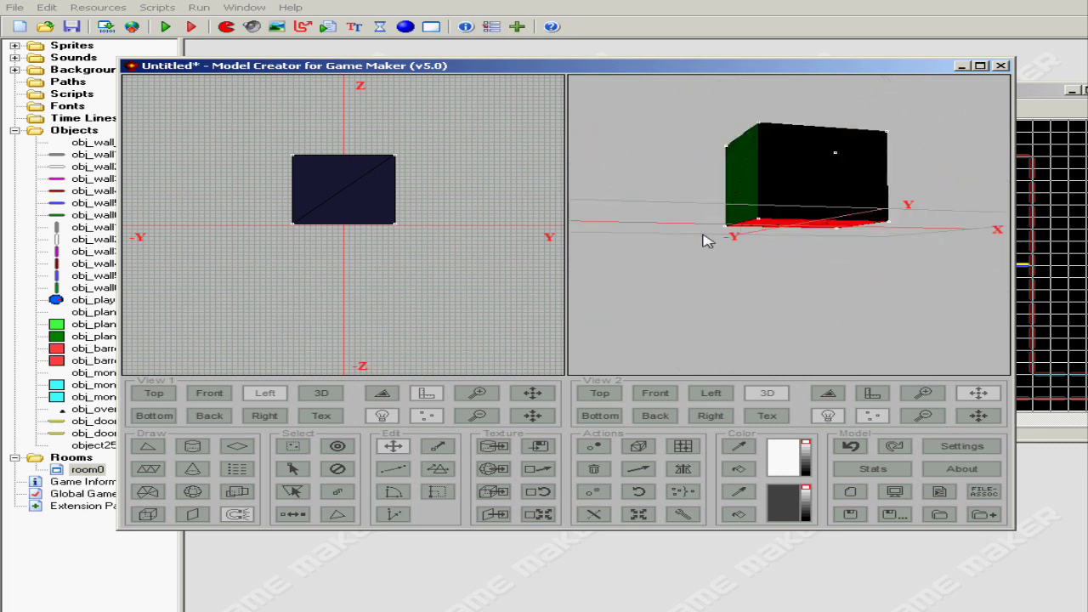
Save the textured cube model as boxtest.gmmod in the combat mods folder.
{"action": "left_click_drag", "start_coordinate": [765, 66], "coordinate": [764, 236]}
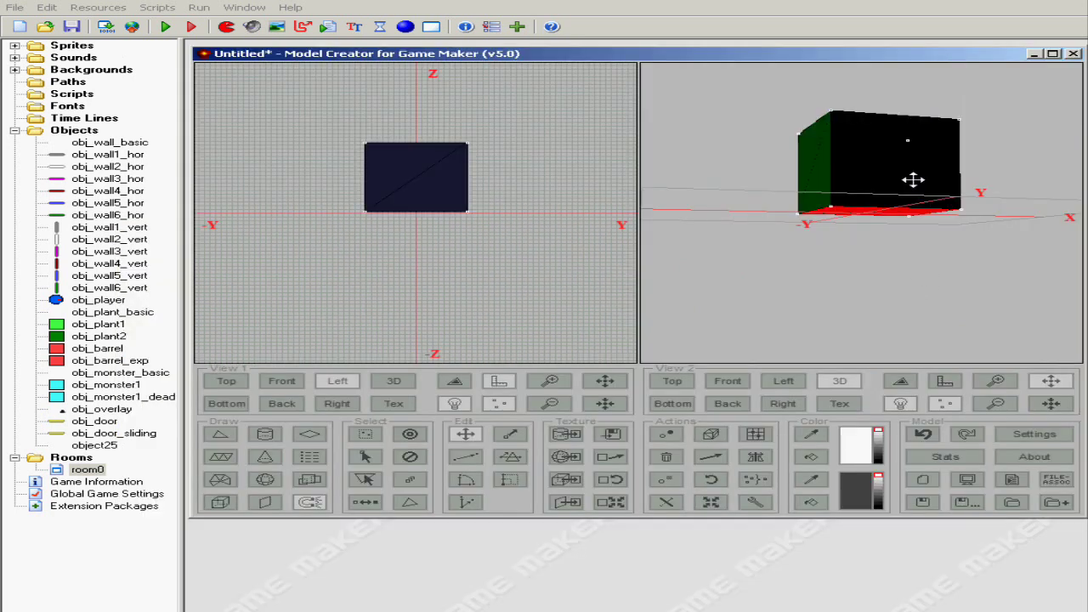
{"action": "left_click_drag", "start_coordinate": [910, 177], "coordinate": [876, 211]}
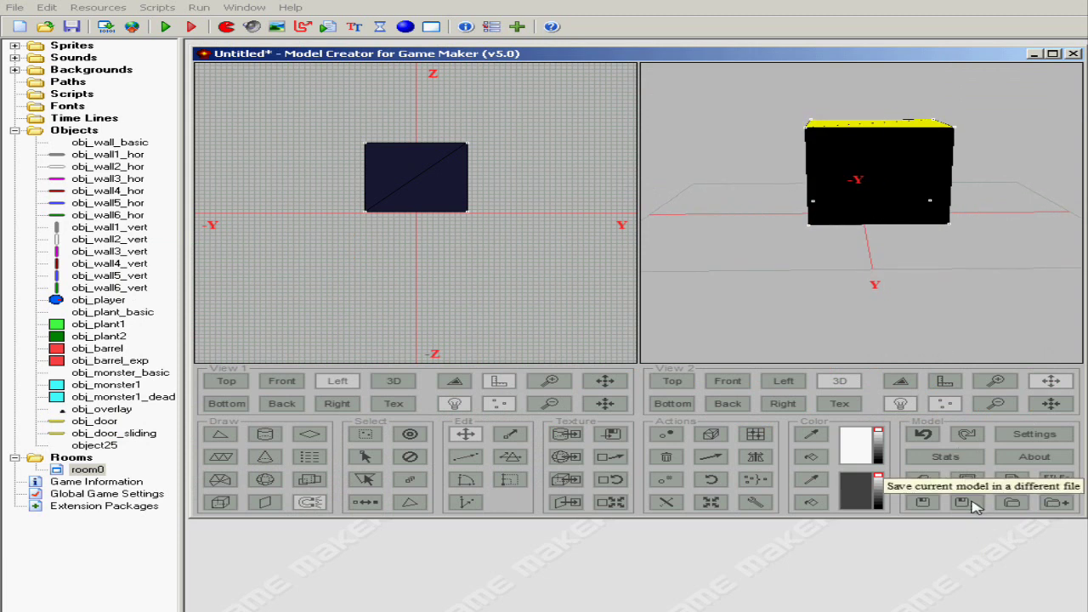
{"action": "left_click", "coordinate": [925, 503]}
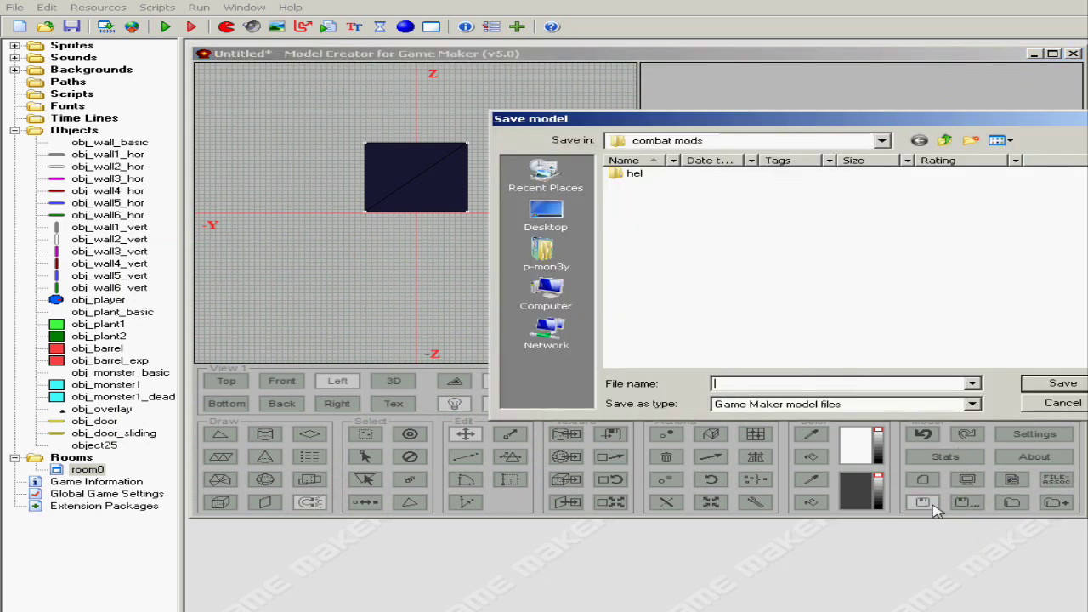
{"action": "type", "text": "b"}
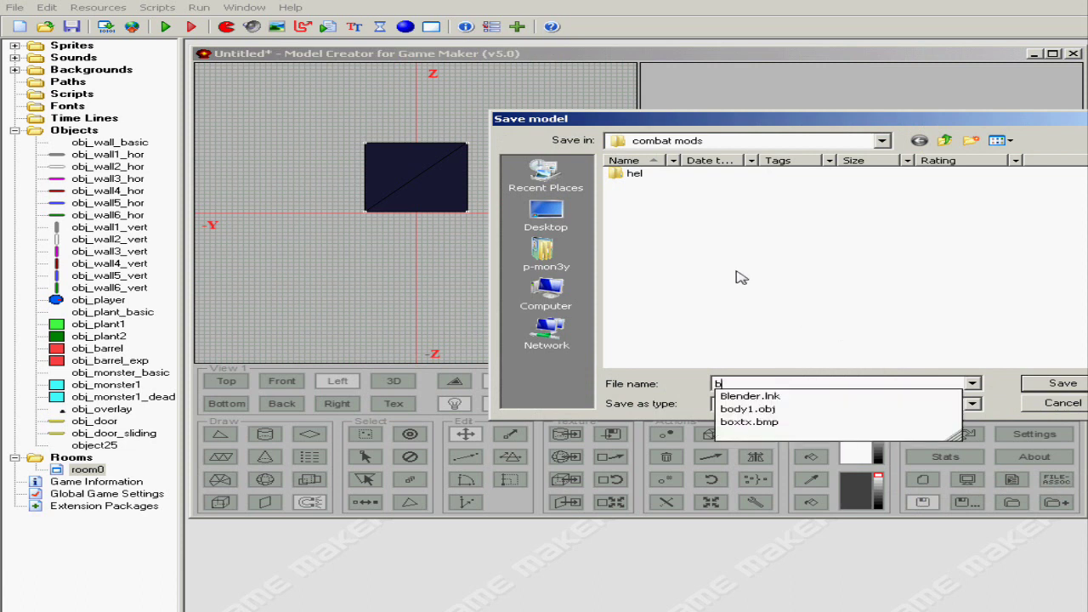
{"action": "type", "text": "oxtest"}
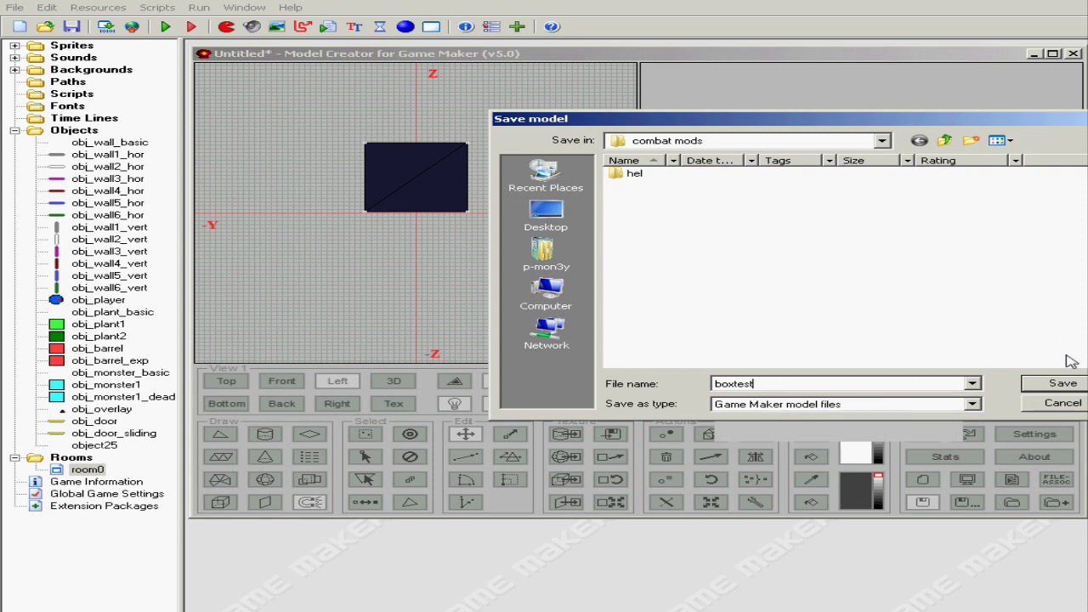
{"action": "left_click", "coordinate": [1051, 386]}
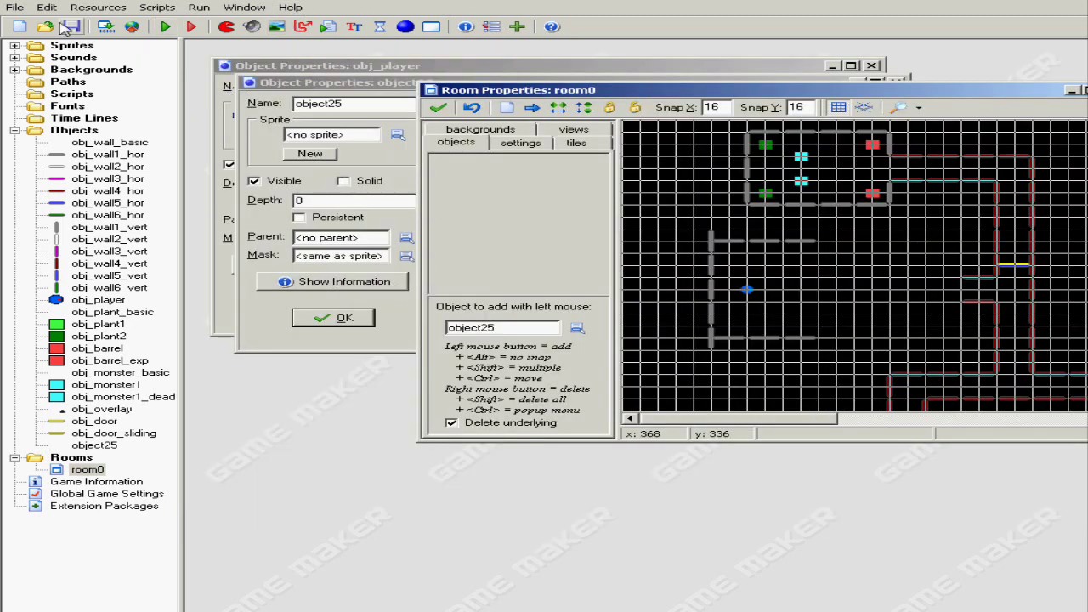
Add Documents\combat mods\boxtest.gmmod as a new included file.
{"action": "left_click", "coordinate": [92, 9]}
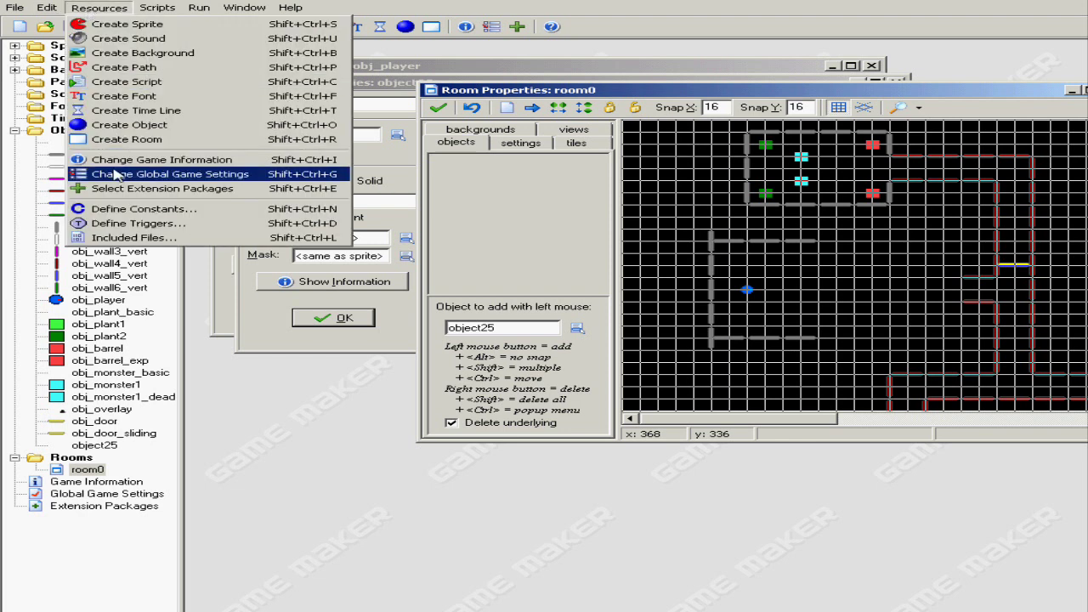
{"action": "left_click", "coordinate": [111, 238]}
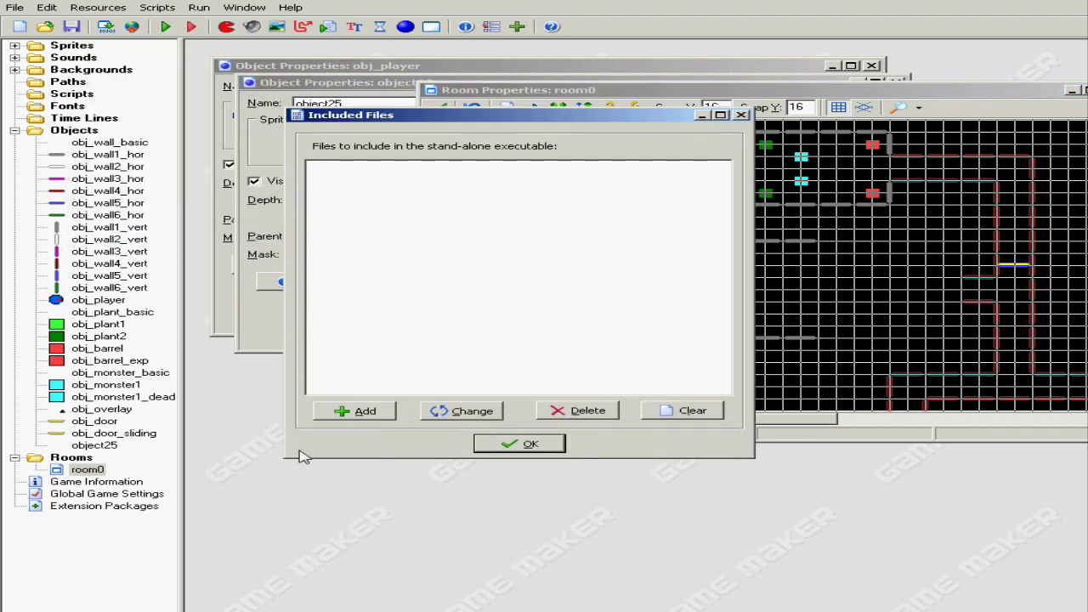
{"action": "left_click", "coordinate": [348, 411]}
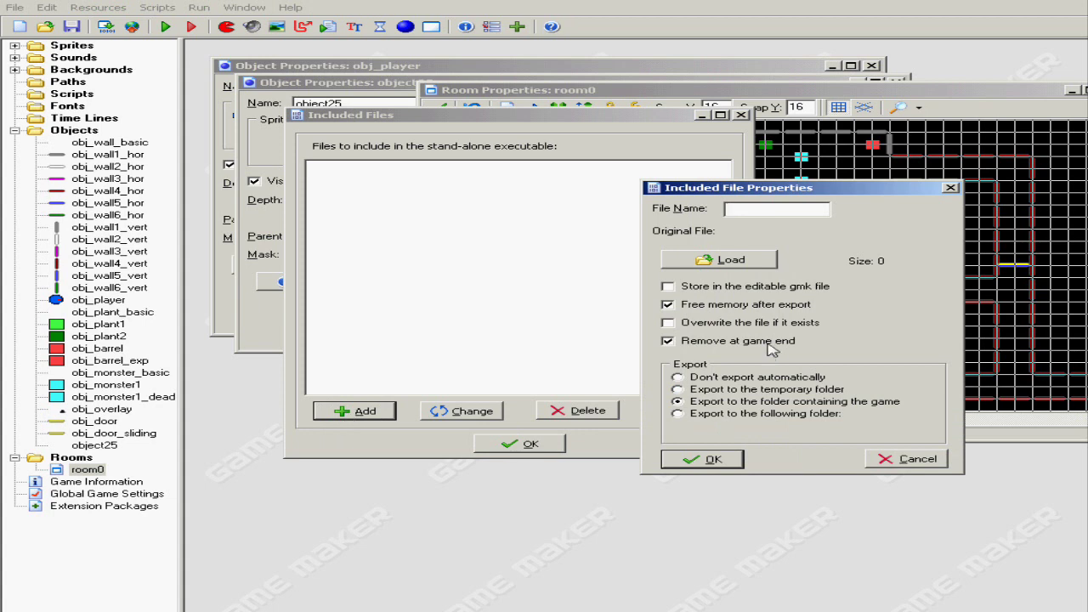
{"action": "left_click", "coordinate": [718, 260]}
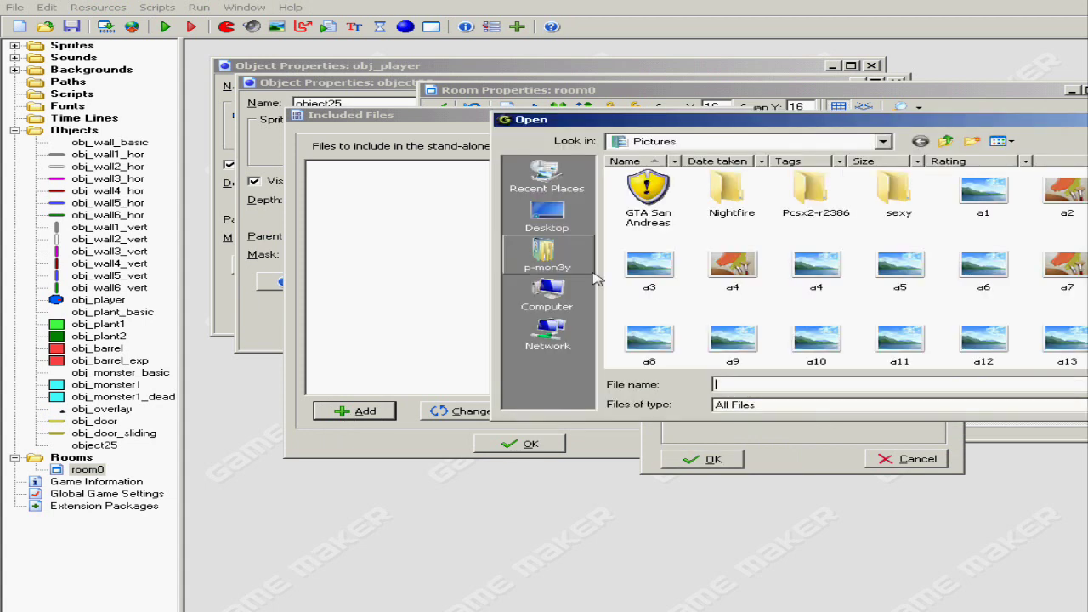
{"action": "left_click", "coordinate": [547, 255]}
{"action": "double_click", "coordinate": [736, 237]}
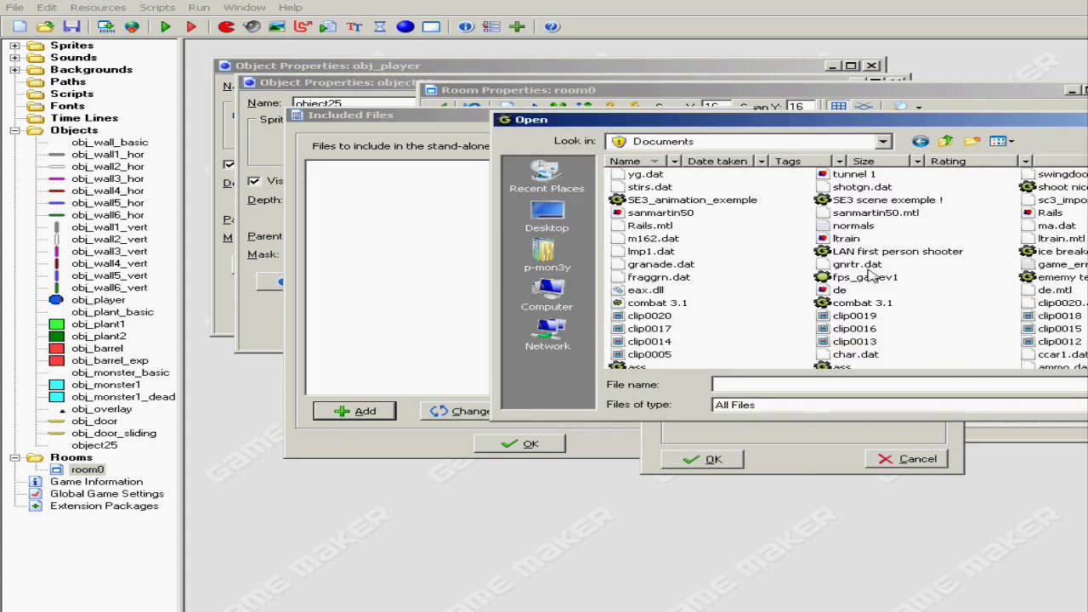
{"action": "scroll", "coordinate": [848, 267], "scroll_direction": "down", "scroll_amount": 2}
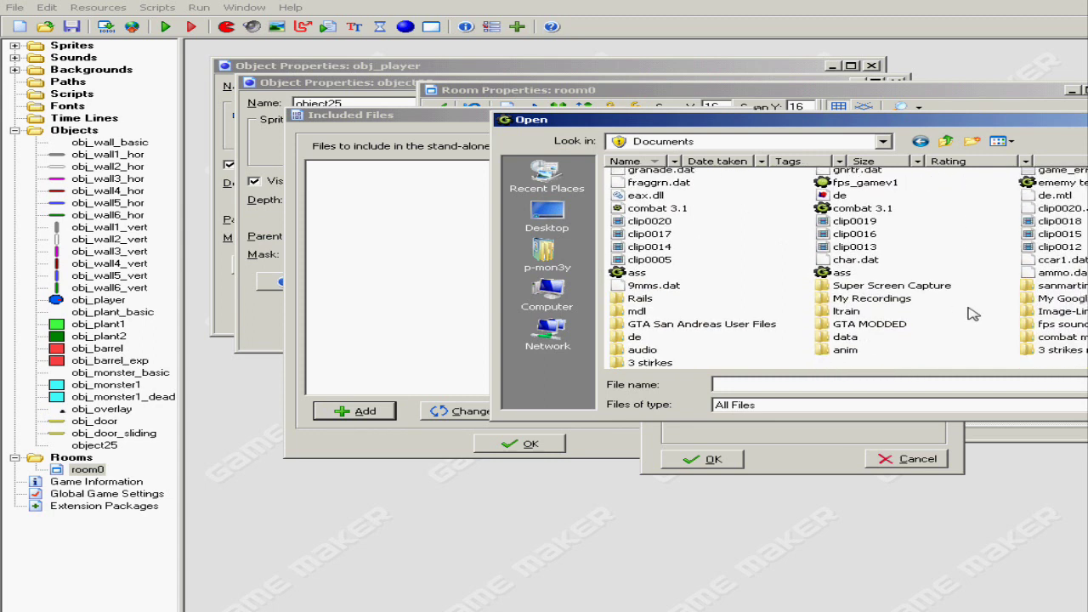
{"action": "double_click", "coordinate": [1071, 337]}
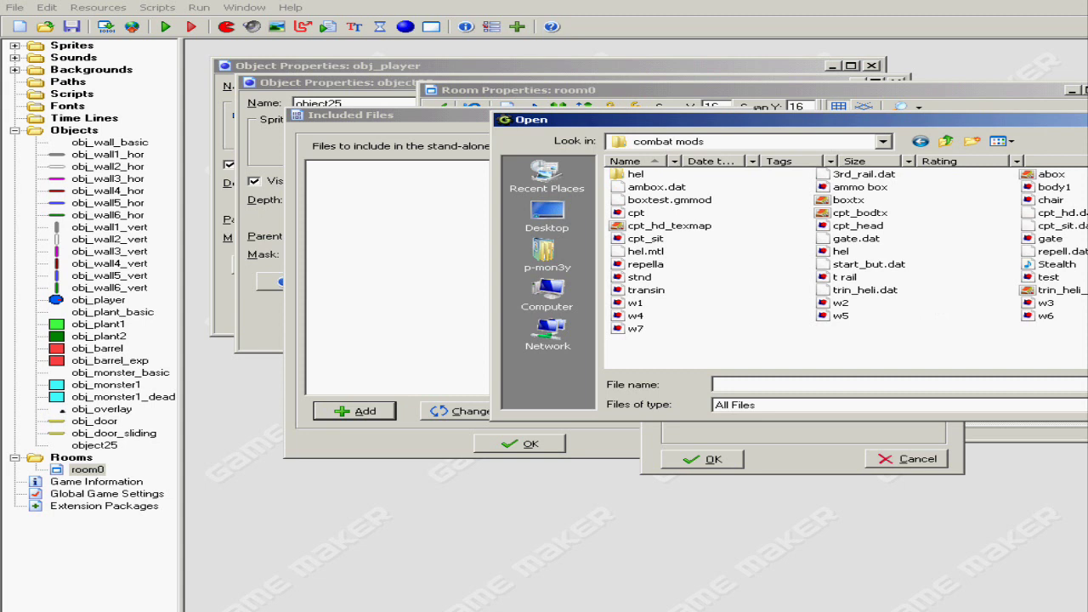
{"action": "double_click", "coordinate": [672, 201]}
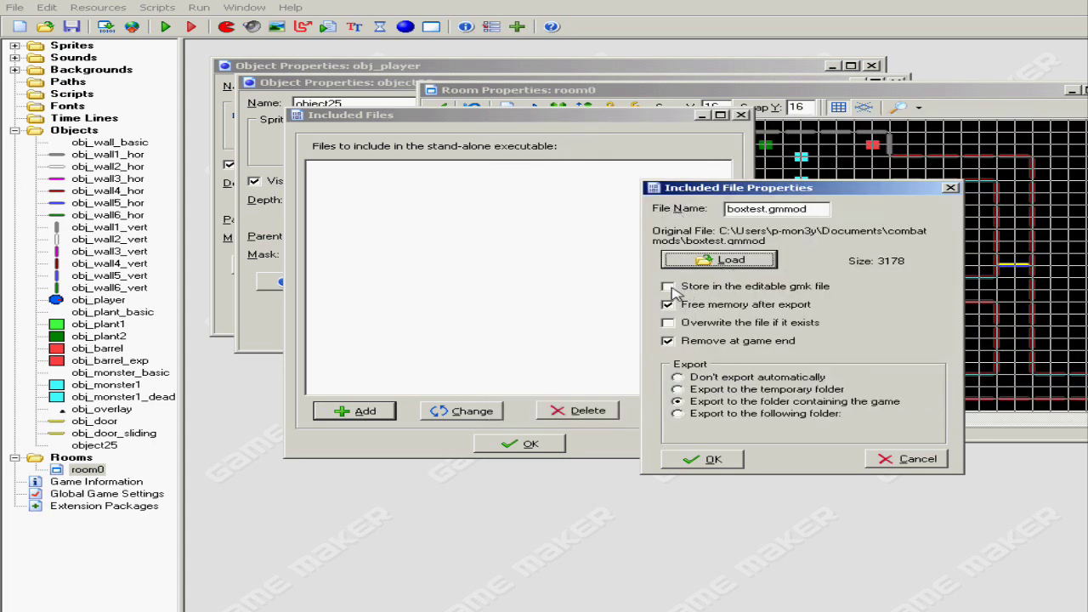
Store the file in the editable gmk, copy its file name, and confirm the inclusion.
{"action": "left_click", "coordinate": [670, 289]}
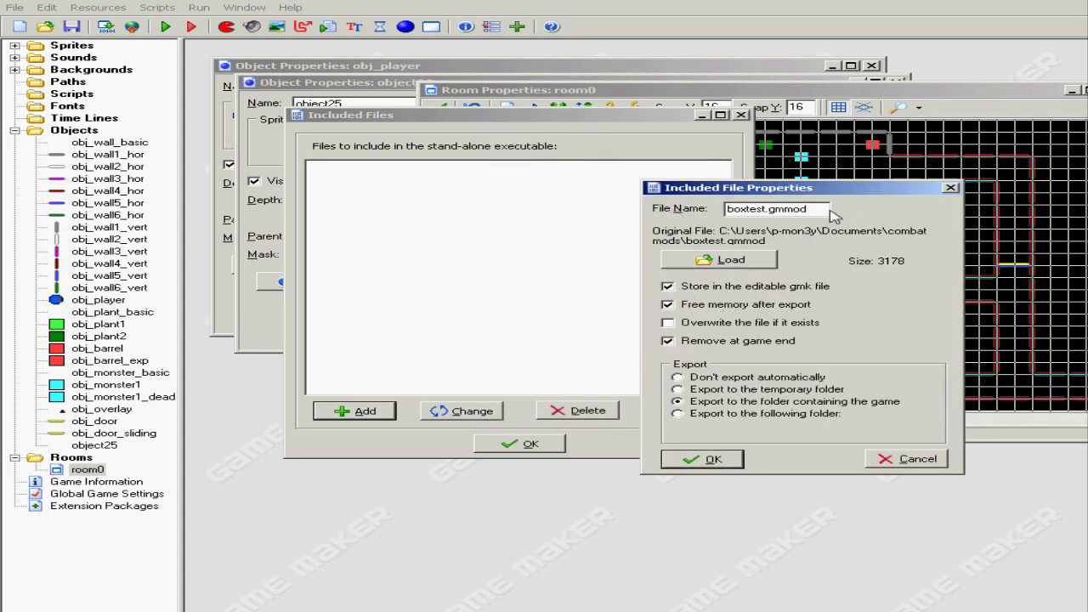
{"action": "left_click_drag", "start_coordinate": [820, 209], "coordinate": [695, 216]}
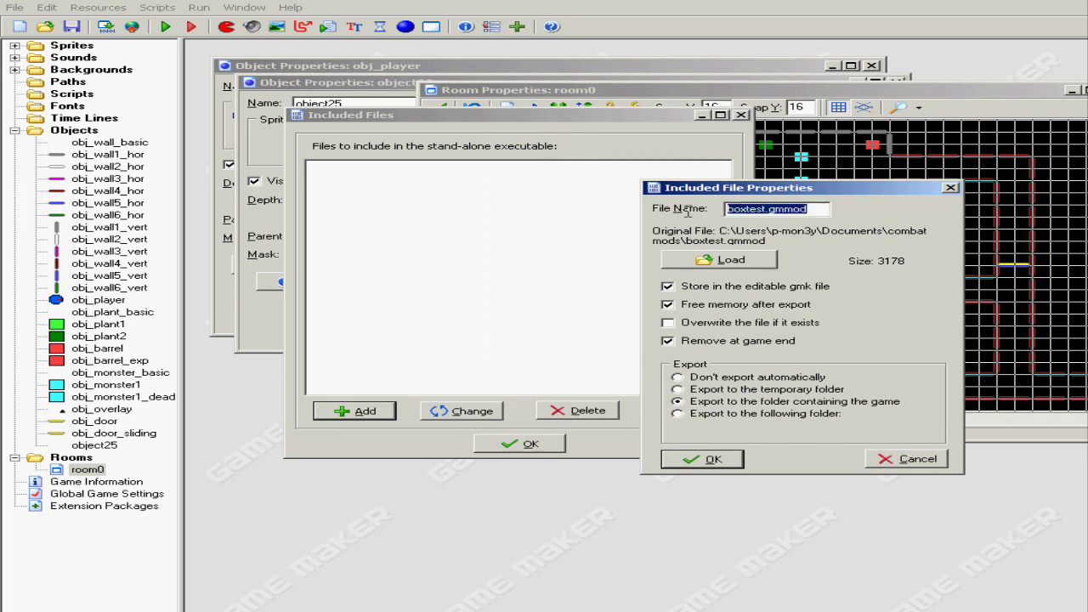
{"action": "right_click", "coordinate": [741, 215]}
{"action": "left_click", "coordinate": [720, 245]}
{"action": "left_click", "coordinate": [687, 460]}
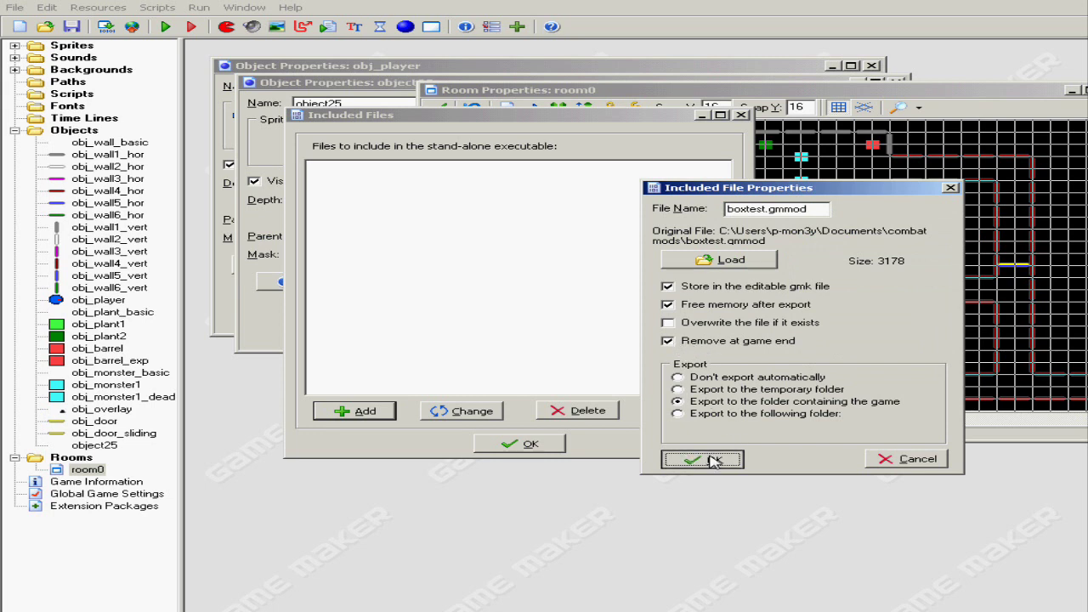
{"action": "left_click", "coordinate": [710, 459]}
{"action": "left_click", "coordinate": [520, 444]}
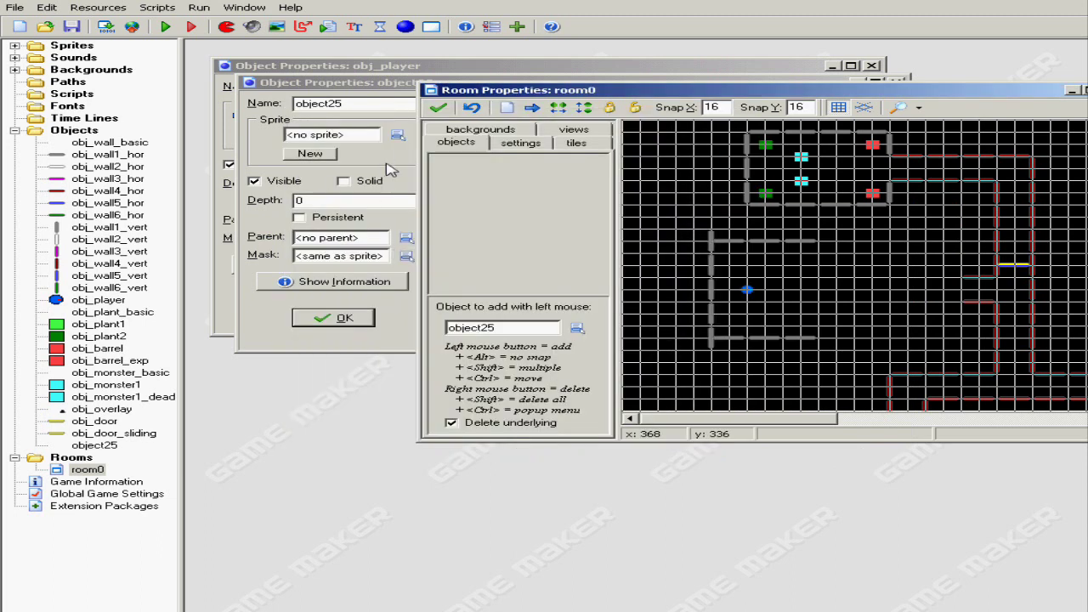
Replace "ak.mod" with "boxtest.gmmod" in object25's Create code d3d_model_load call.
{"action": "left_click", "coordinate": [391, 166]}
{"action": "left_click", "coordinate": [472, 119]}
{"action": "double_click", "coordinate": [646, 119]}
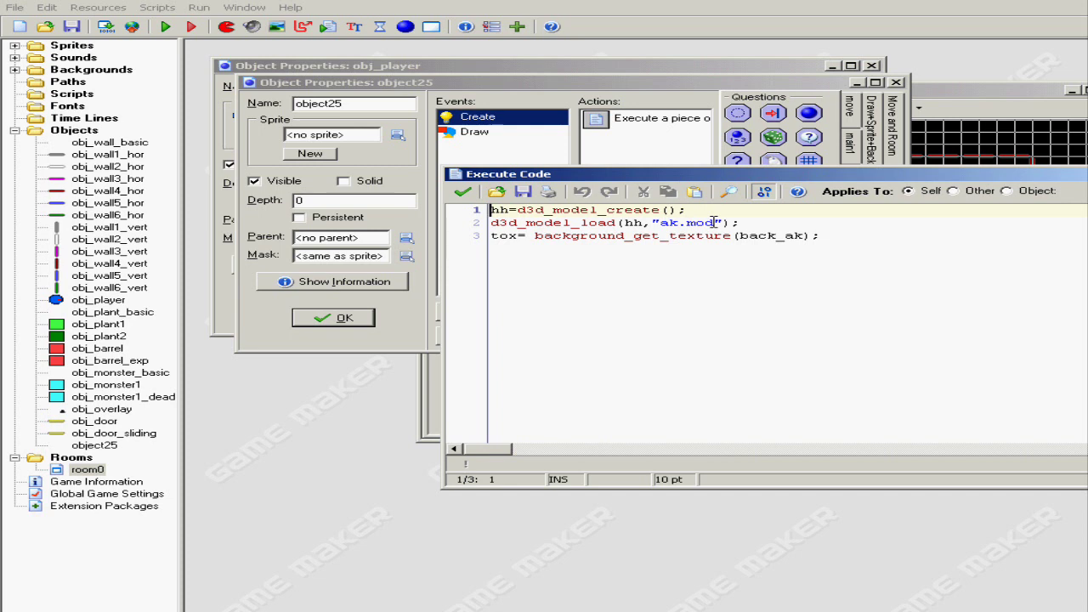
{"action": "left_click", "coordinate": [507, 210]}
{"action": "left_click", "coordinate": [633, 223]}
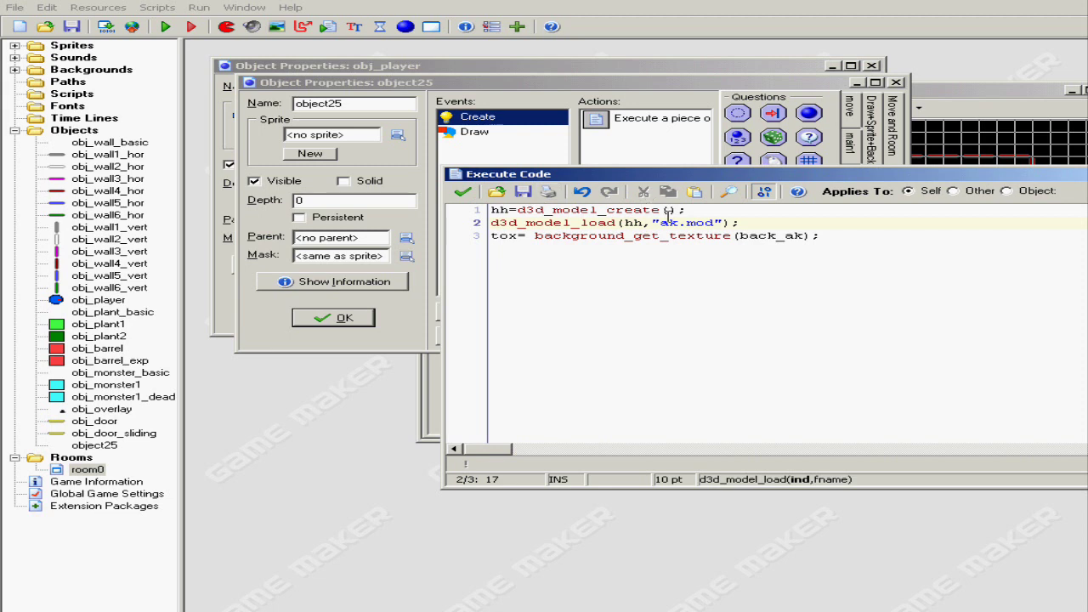
{"action": "left_click_drag", "start_coordinate": [667, 223], "coordinate": [716, 226]}
{"action": "right_click", "coordinate": [712, 225]}
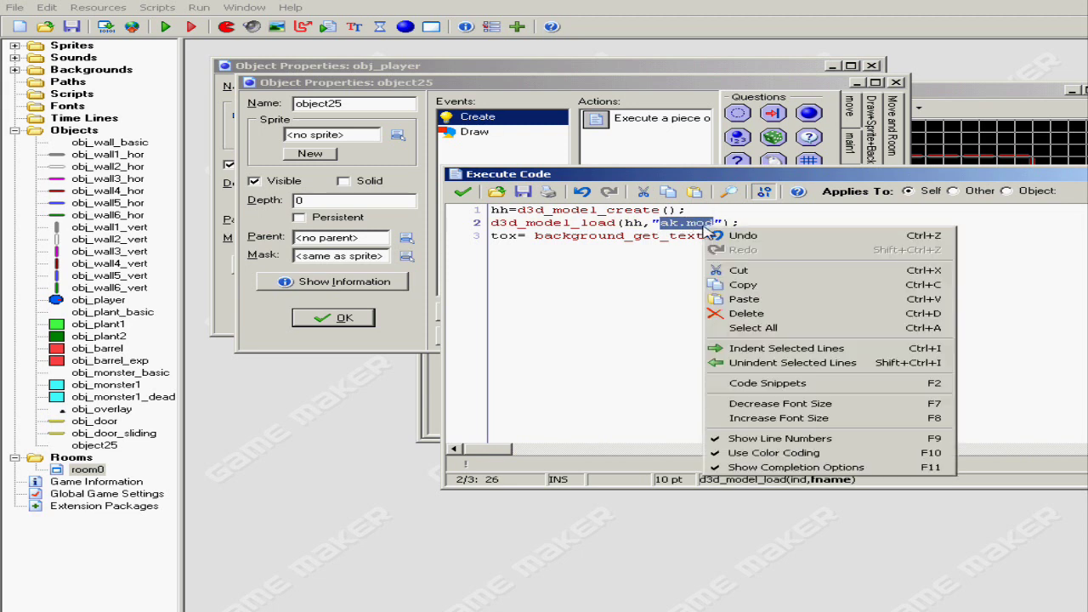
{"action": "left_click", "coordinate": [769, 299]}
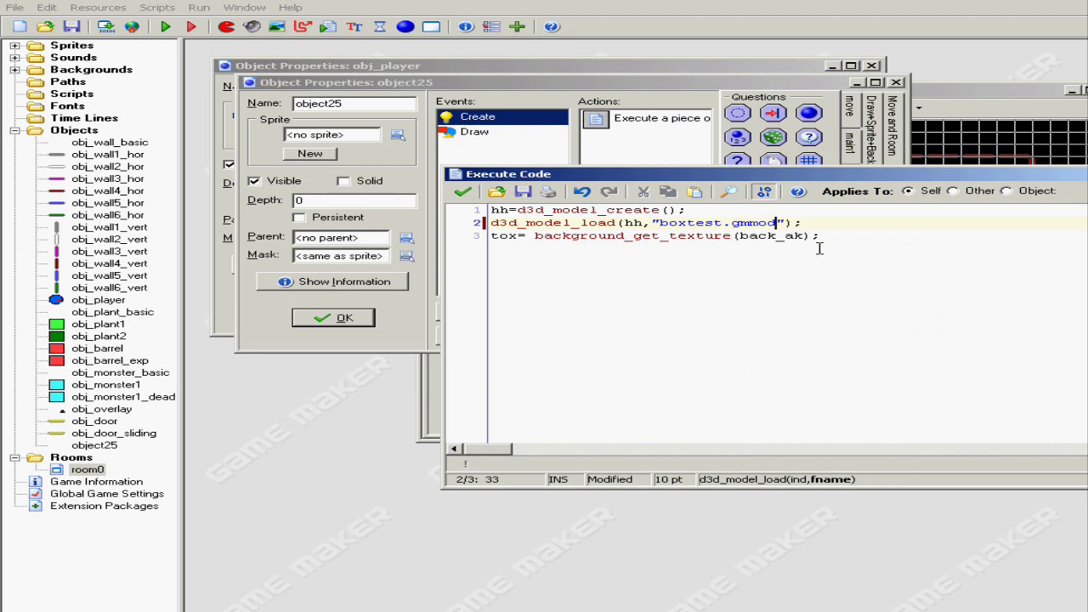
Create background9 from the 512×512 boxtx image in combat mods and copy its name.
{"action": "left_click", "coordinate": [463, 192]}
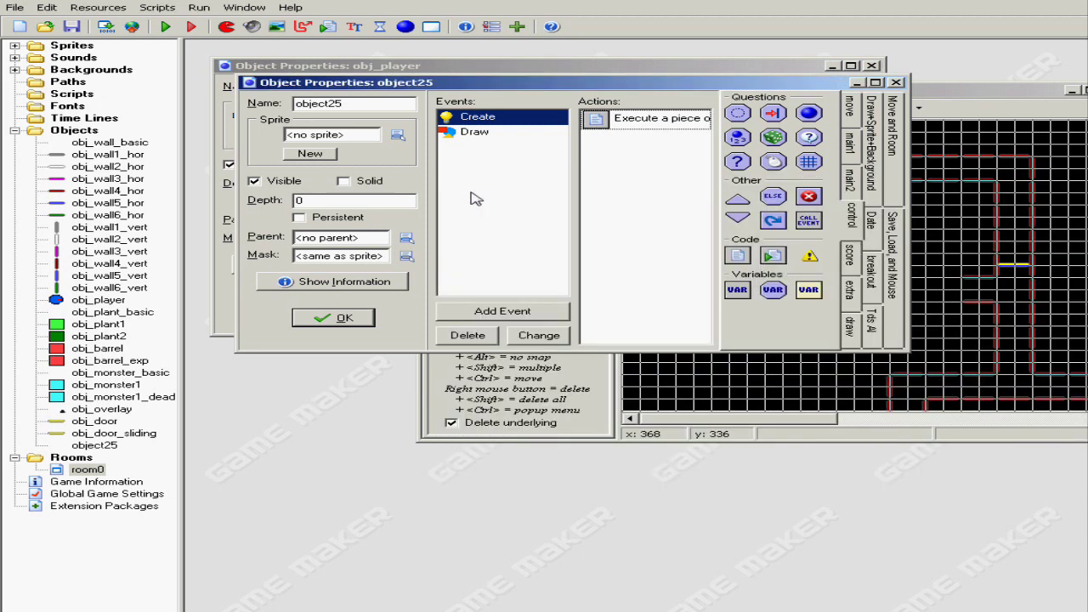
{"action": "left_click", "coordinate": [276, 27]}
{"action": "left_click", "coordinate": [402, 188]}
{"action": "left_click", "coordinate": [548, 255]}
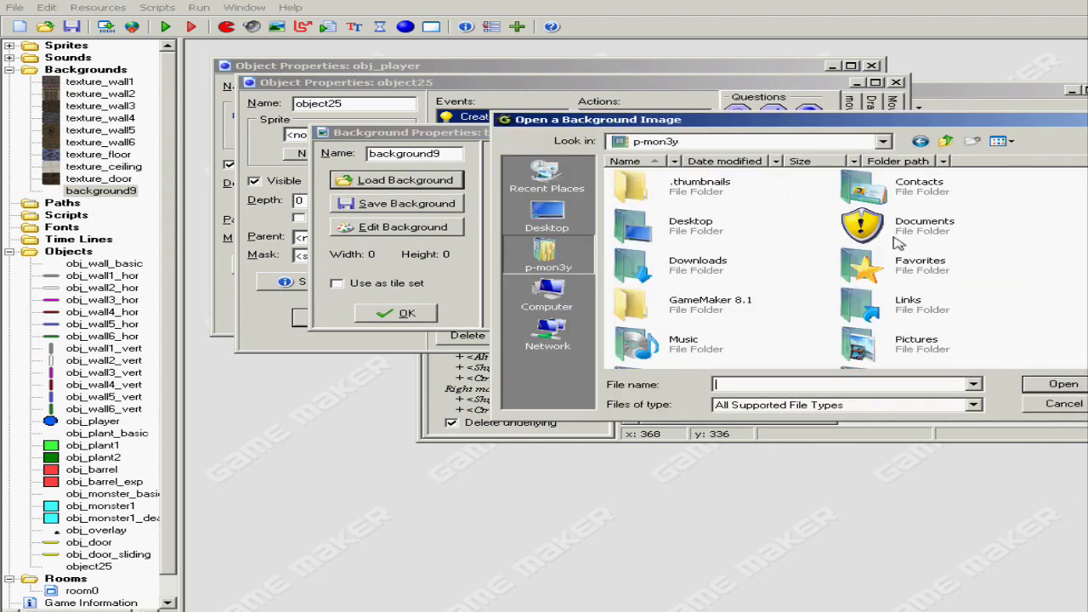
{"action": "double_click", "coordinate": [905, 242]}
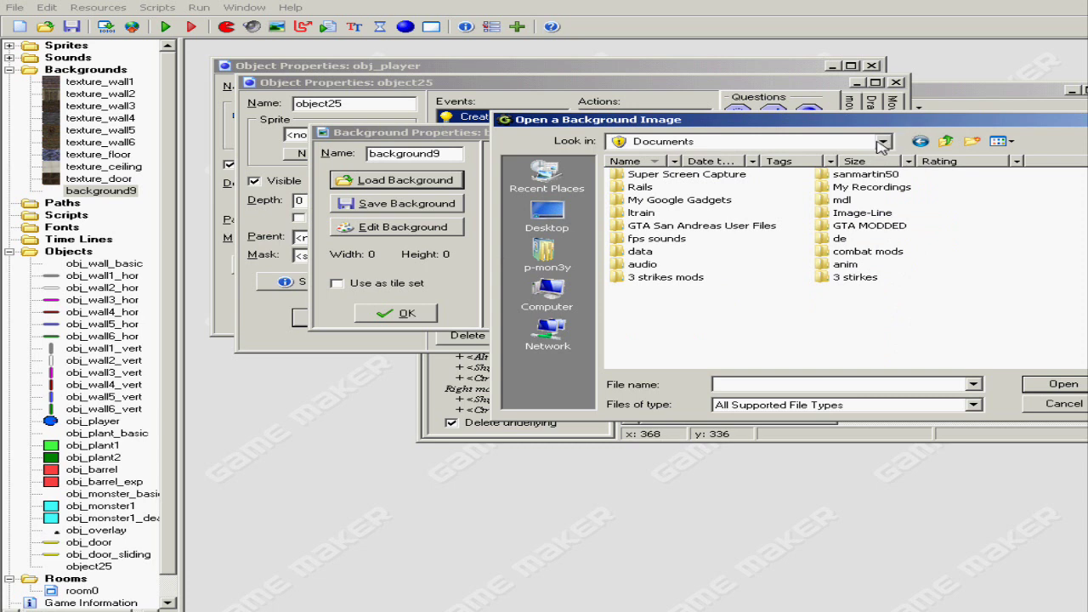
{"action": "left_click", "coordinate": [882, 142]}
{"action": "left_click", "coordinate": [882, 143]}
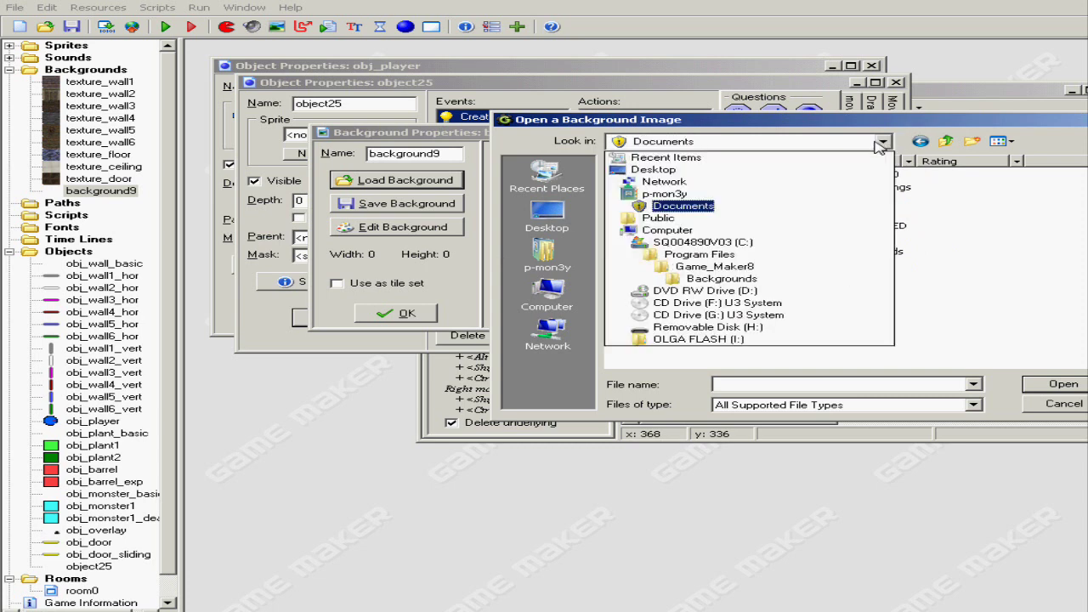
{"action": "double_click", "coordinate": [868, 251]}
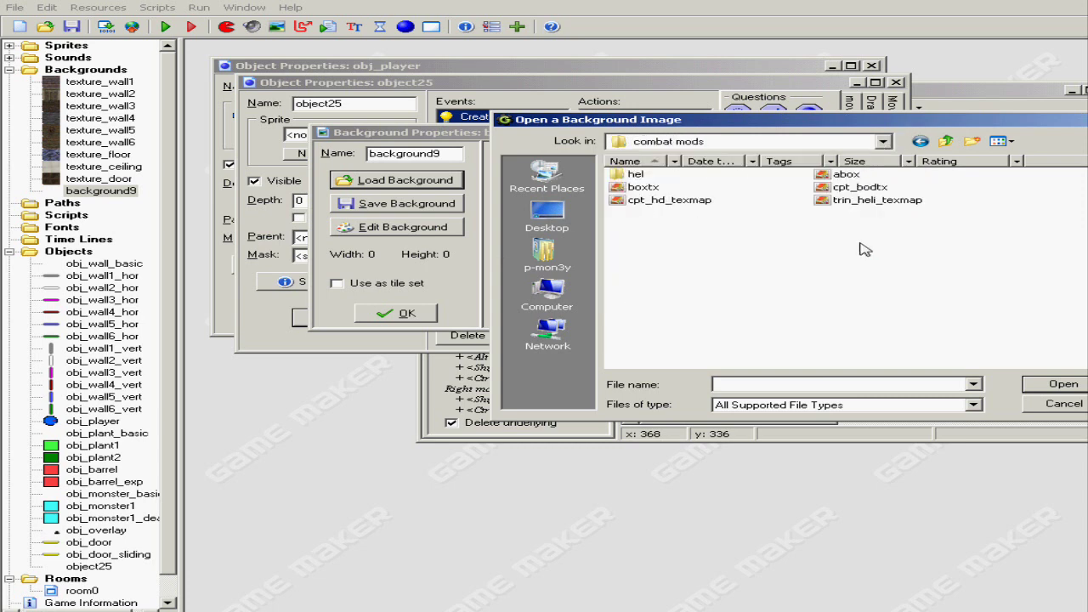
{"action": "double_click", "coordinate": [648, 187]}
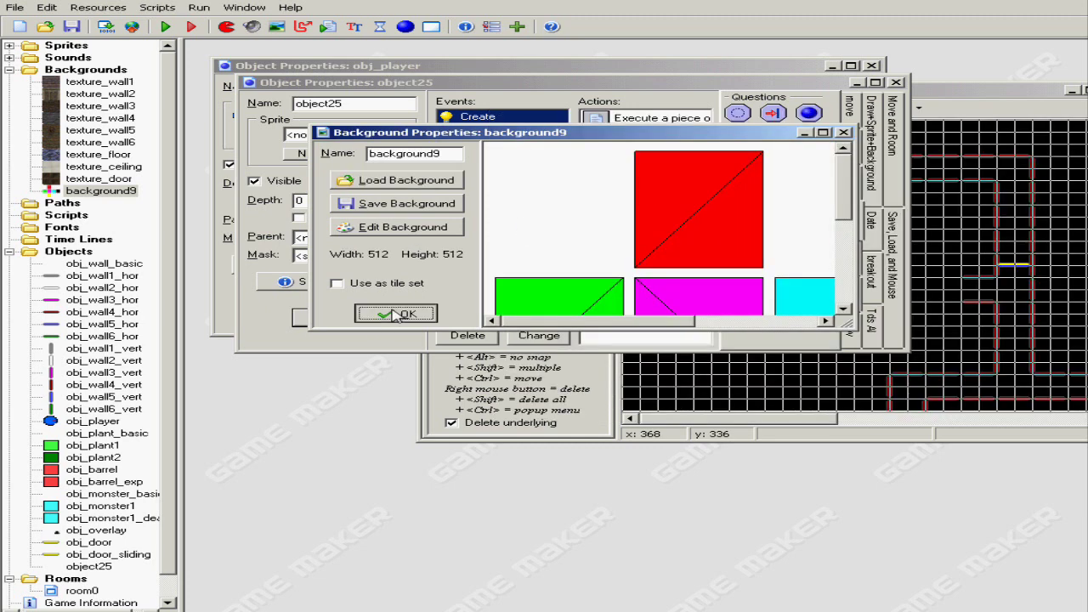
{"action": "left_click_drag", "start_coordinate": [460, 153], "coordinate": [346, 158]}
{"action": "right_click", "coordinate": [380, 160]}
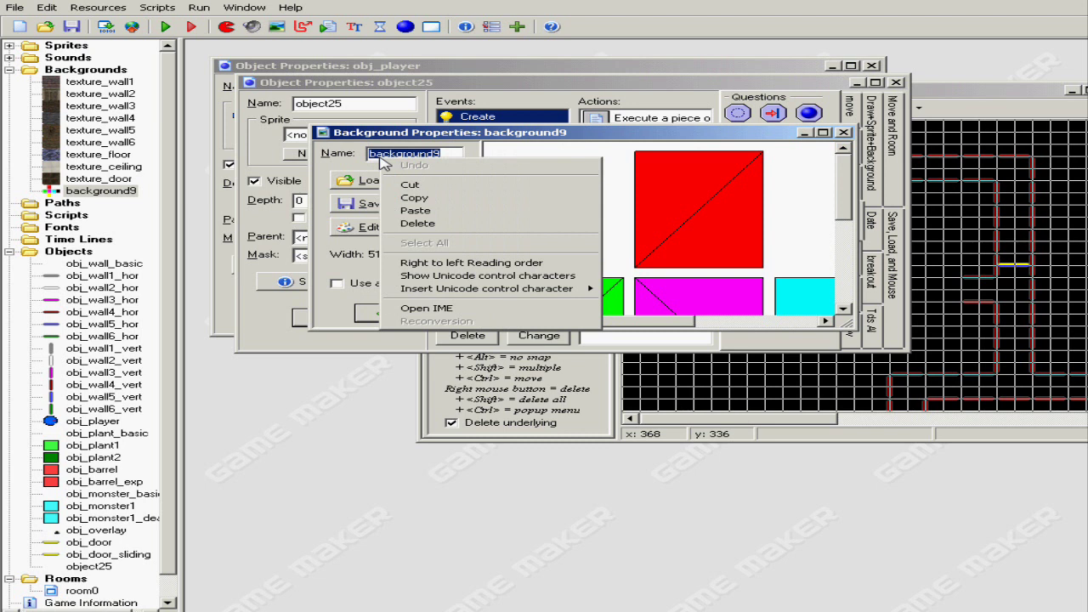
{"action": "left_click", "coordinate": [425, 199]}
Paste background9 into background_get_texture in object25's Create code.
{"action": "left_click", "coordinate": [396, 313]}
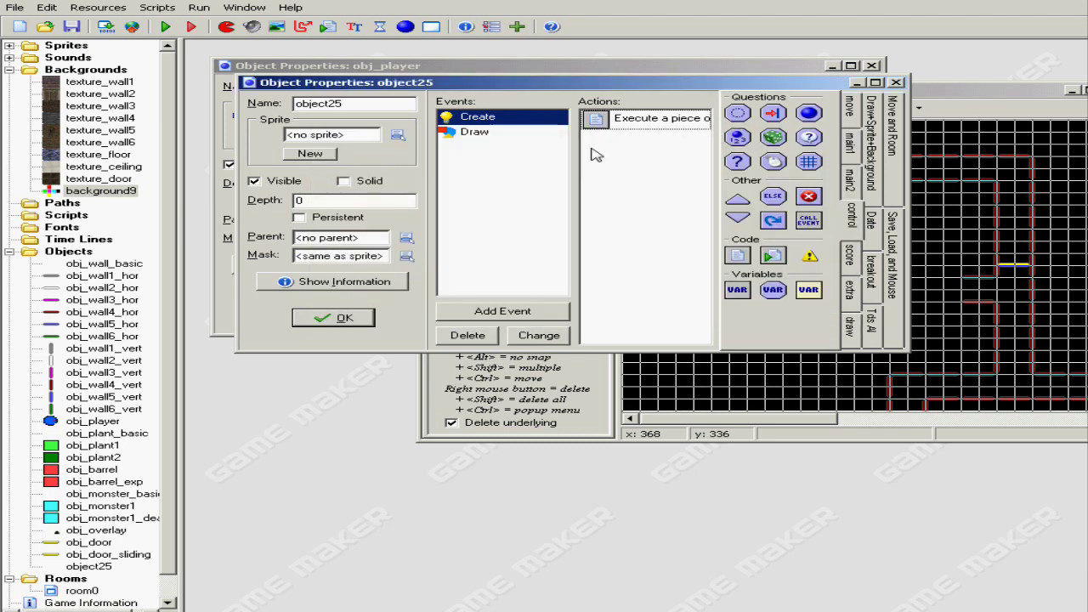
{"action": "double_click", "coordinate": [614, 125]}
{"action": "left_click_drag", "start_coordinate": [803, 236], "coordinate": [741, 231]}
{"action": "left_click", "coordinate": [695, 191]}
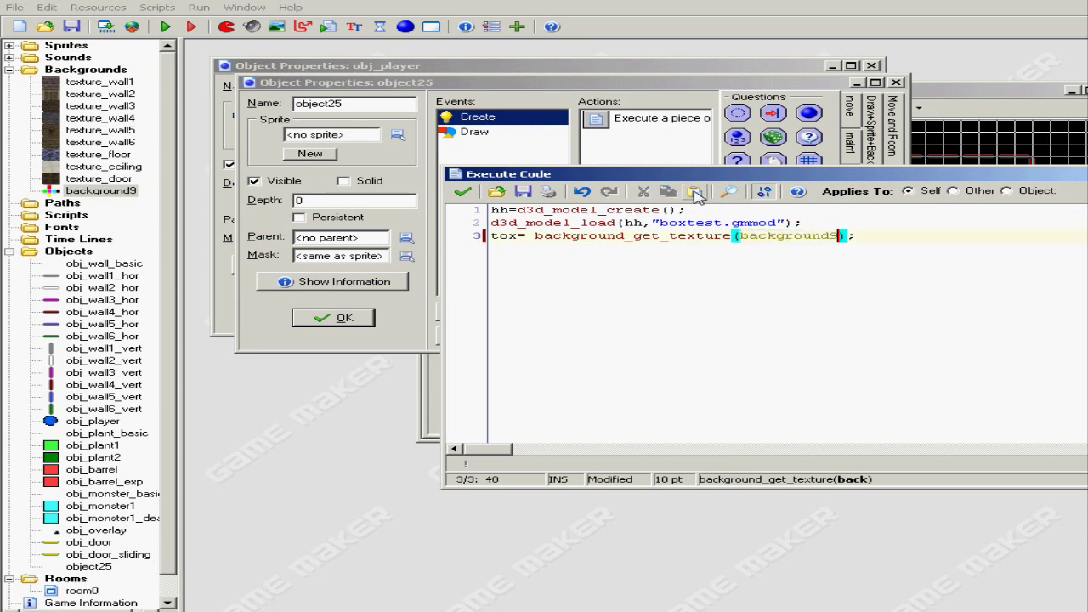
{"action": "left_click", "coordinate": [463, 191]}
Review the Draw call and the Create code's hh, model and tox variables.
{"action": "left_click", "coordinate": [500, 134]}
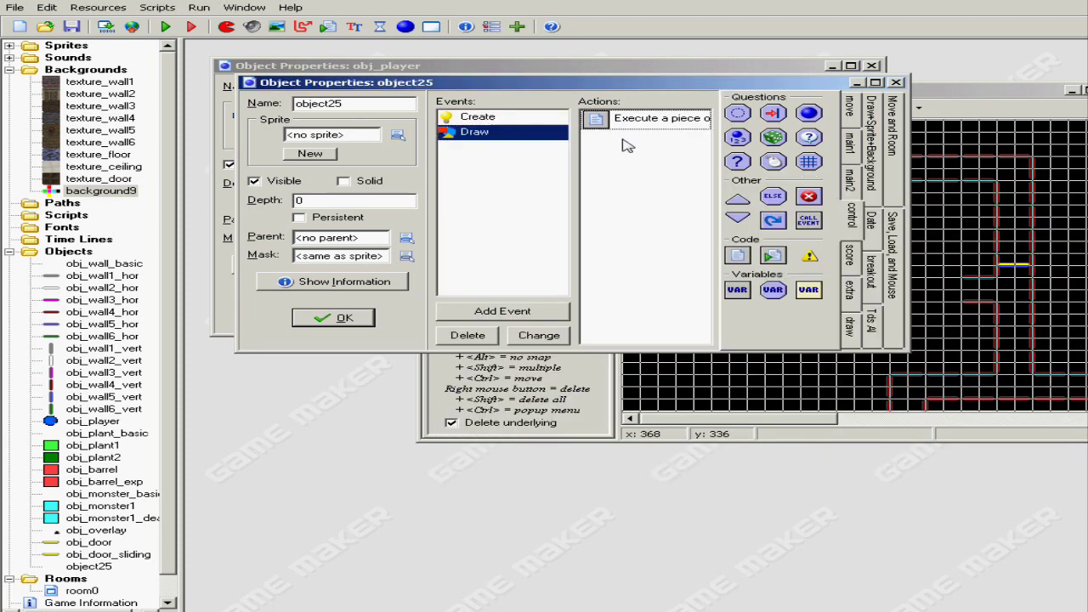
{"action": "double_click", "coordinate": [619, 121]}
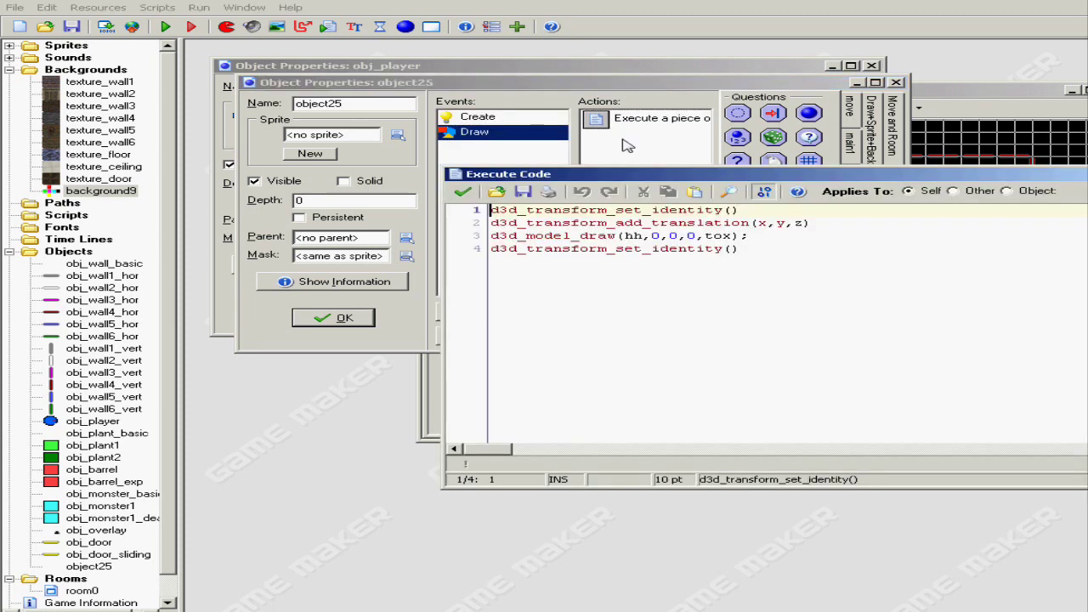
{"action": "left_click", "coordinate": [629, 238]}
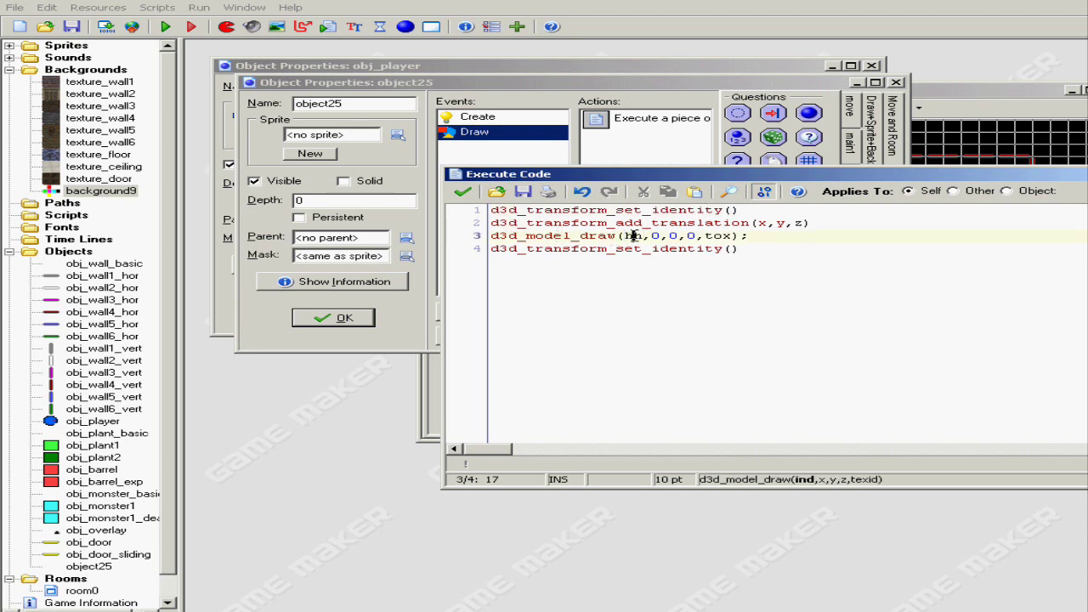
{"action": "left_click", "coordinate": [462, 192]}
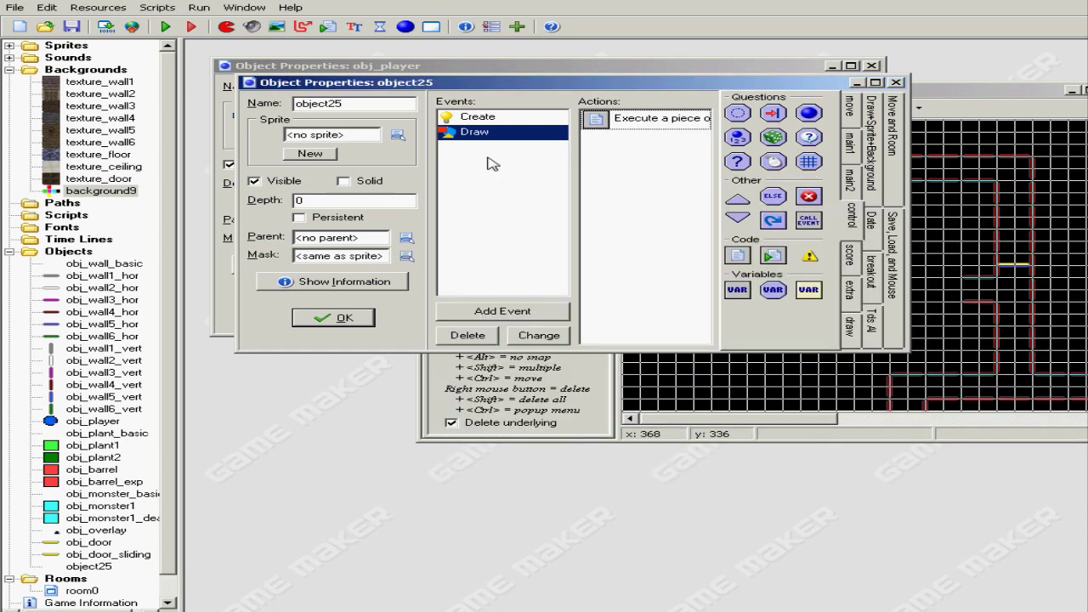
{"action": "left_click", "coordinate": [508, 119]}
{"action": "double_click", "coordinate": [638, 119]}
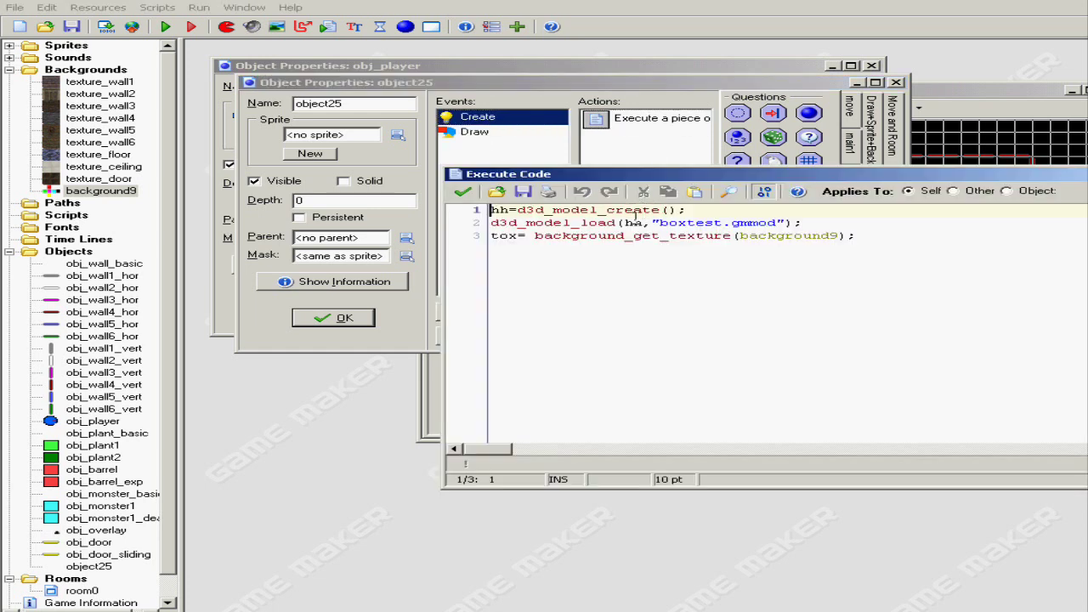
{"action": "left_click", "coordinate": [496, 209]}
{"action": "left_click", "coordinate": [631, 222]}
{"action": "left_click", "coordinate": [510, 235]}
{"action": "left_click", "coordinate": [463, 192]}
Review the Draw code's tox texture argument and the translation's z argument.
{"action": "left_click", "coordinate": [476, 132]}
{"action": "double_click", "coordinate": [654, 119]}
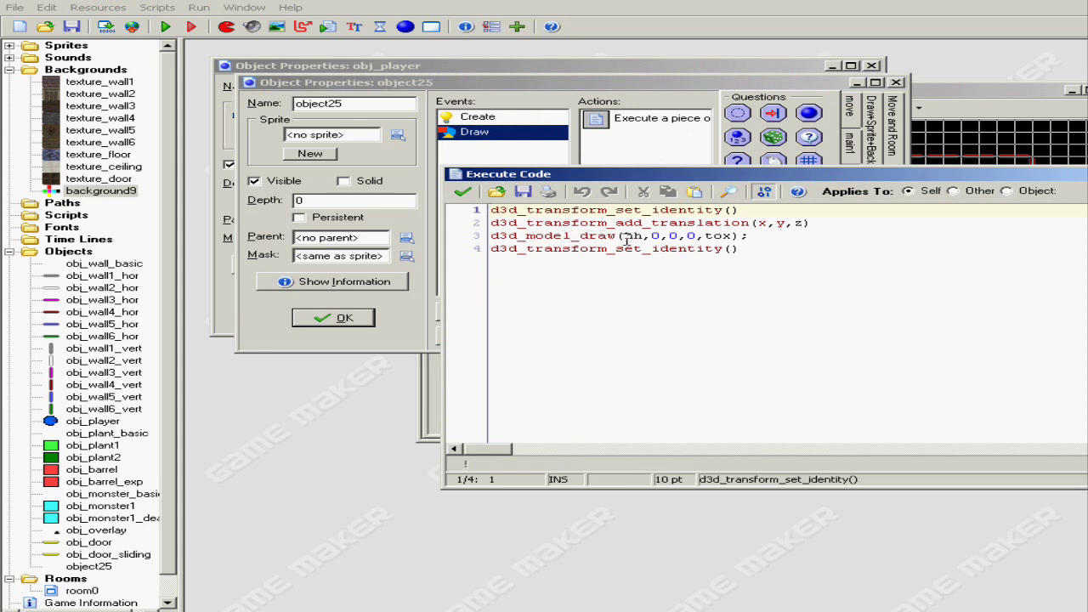
{"action": "left_click", "coordinate": [714, 237]}
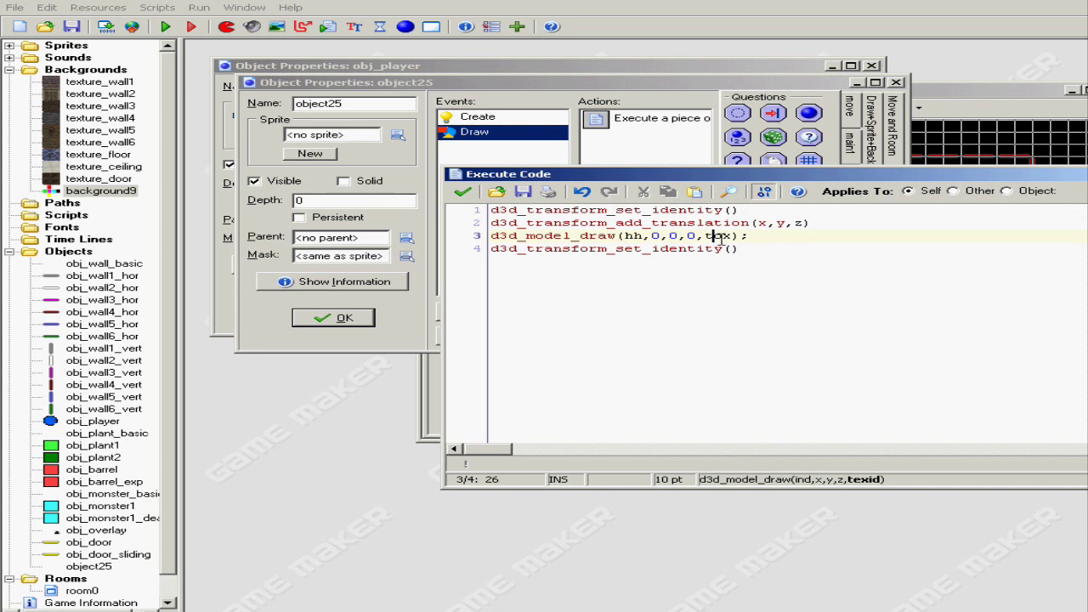
{"action": "left_click", "coordinate": [721, 237]}
{"action": "left_click", "coordinate": [801, 223]}
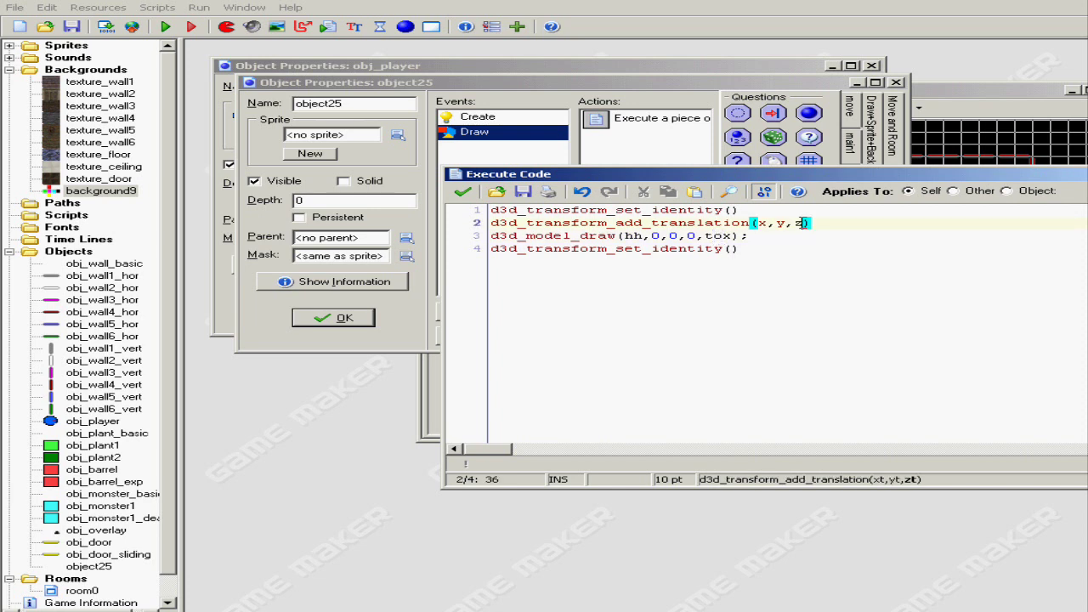
{"action": "left_click", "coordinate": [463, 191]}
Add a line setting z to 4 after the texture line in the Create code.
{"action": "left_click", "coordinate": [478, 116]}
{"action": "double_click", "coordinate": [604, 128]}
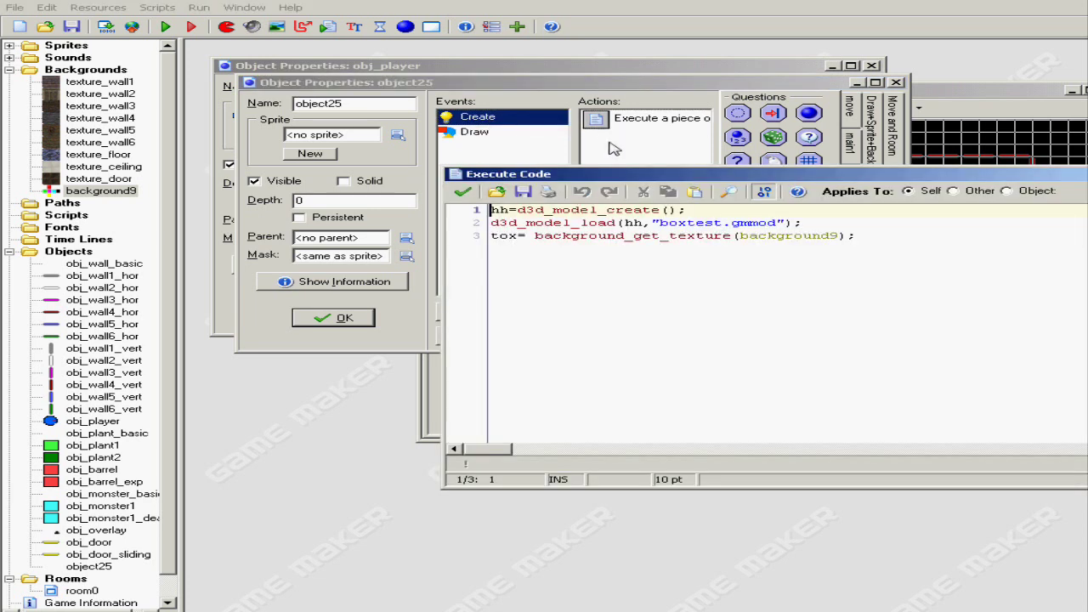
{"action": "left_click", "coordinate": [669, 267]}
{"action": "left_click", "coordinate": [876, 271]}
{"action": "key", "text": "Return"}
{"action": "type", "text": "z"}
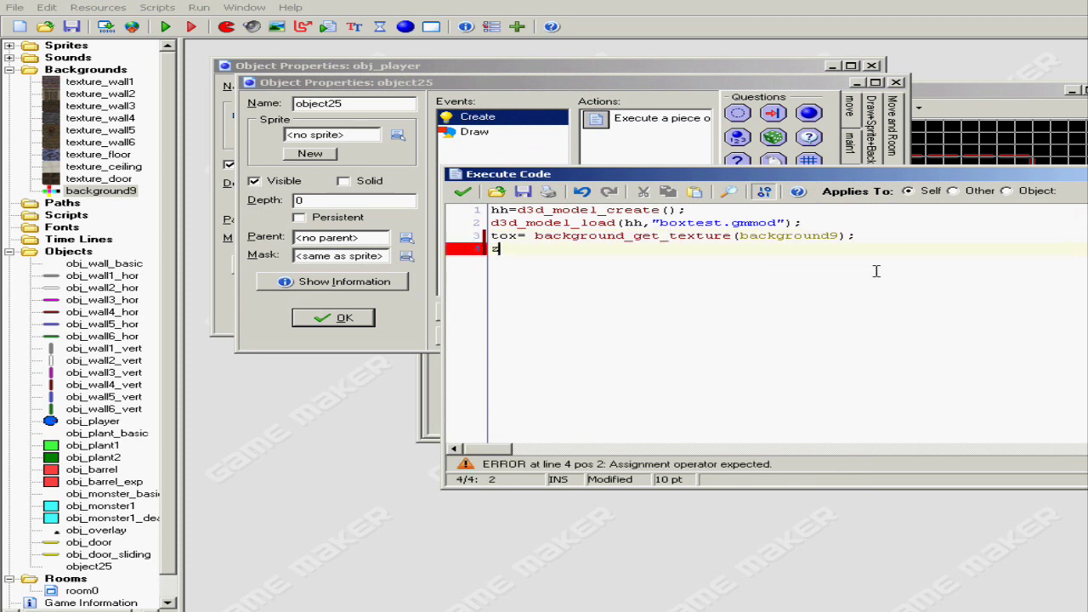
{"action": "type", "text": "=4"}
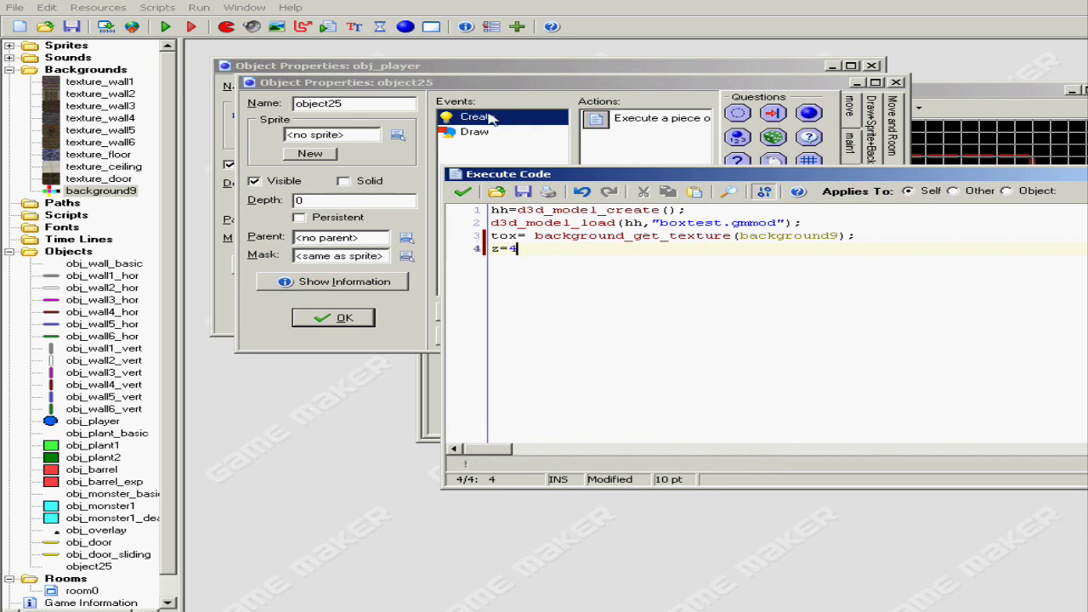
{"action": "left_click", "coordinate": [462, 192]}
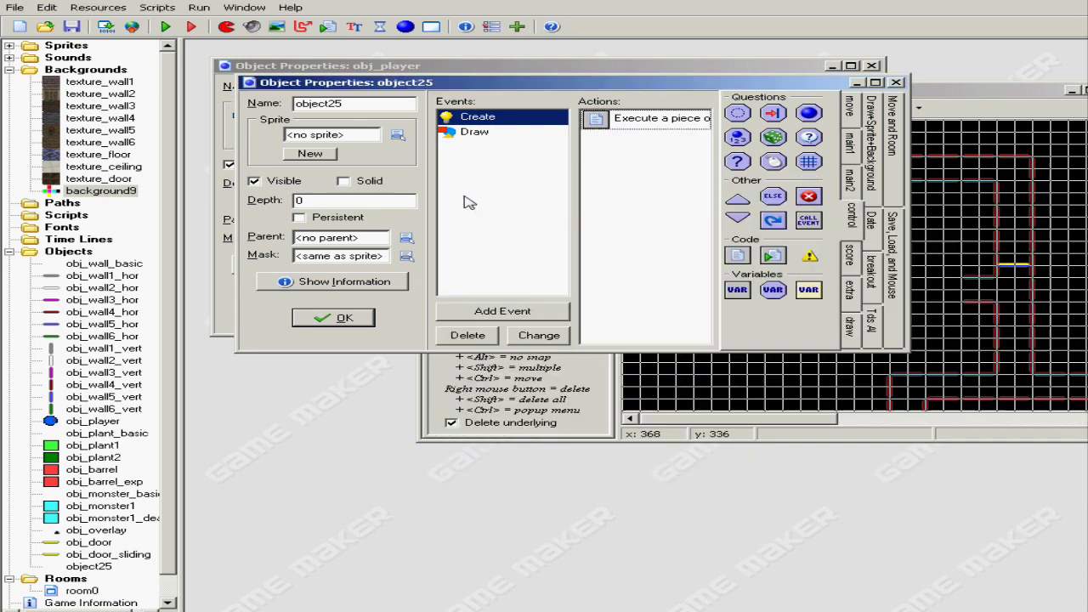
Close both object windows, place object25 beside the player in room0, and run the game.
{"action": "left_click", "coordinate": [361, 319]}
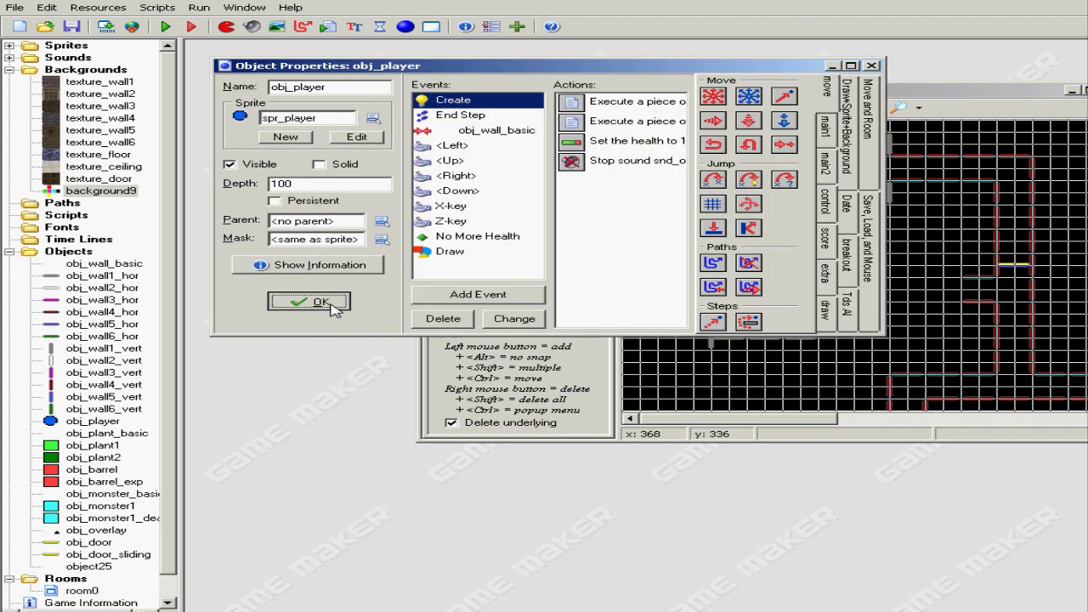
{"action": "key", "text": "Return"}
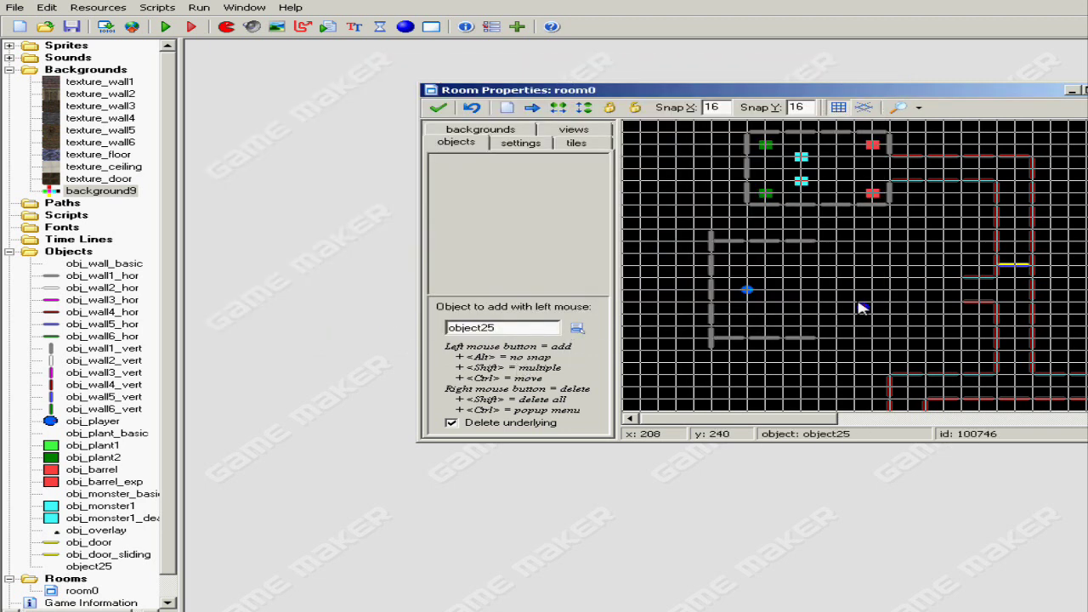
{"action": "left_click_drag", "start_coordinate": [858, 304], "coordinate": [838, 298]}
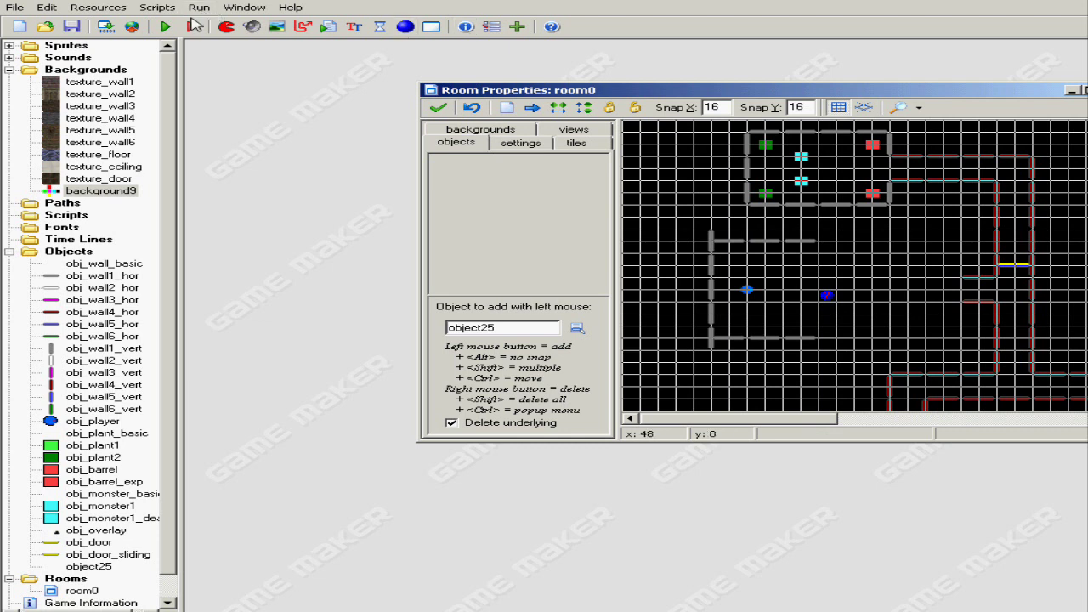
{"action": "left_click", "coordinate": [166, 26]}
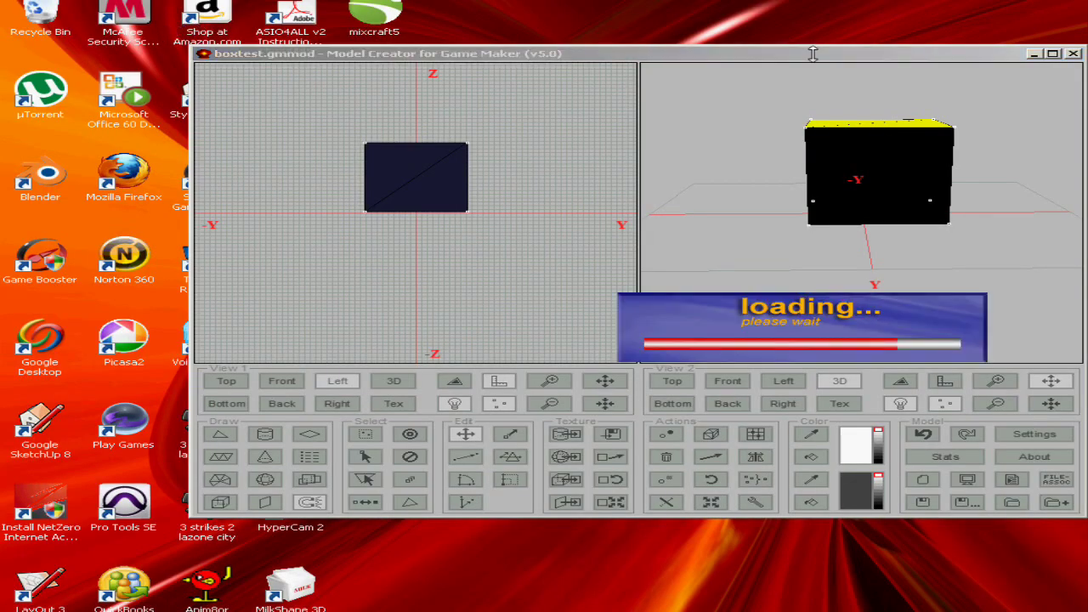
Close the Model Creator window and walk around the textured cube in the game.
{"action": "left_click", "coordinate": [1073, 54]}
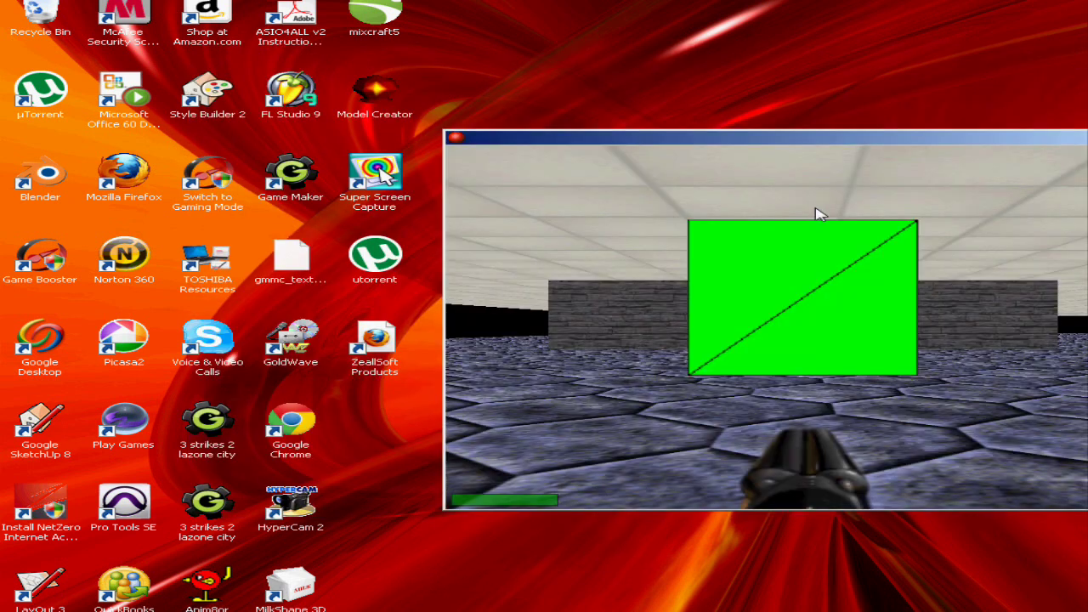
{"action": "key", "text": "Up"}
{"action": "key", "text": "Left"}
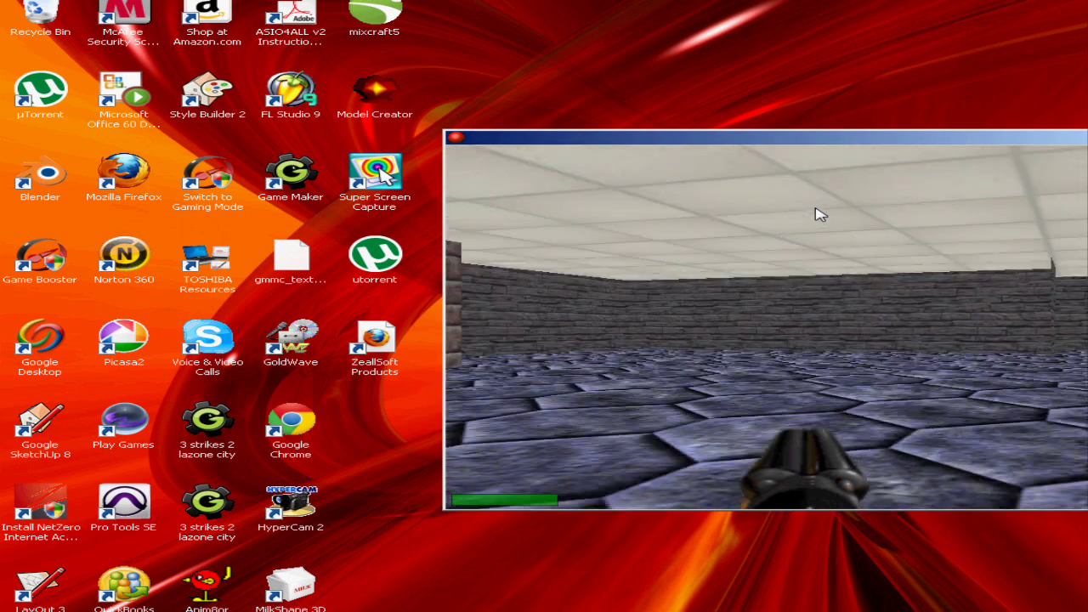
{"action": "key", "text": "Up"}
{"action": "key", "text": "Right"}
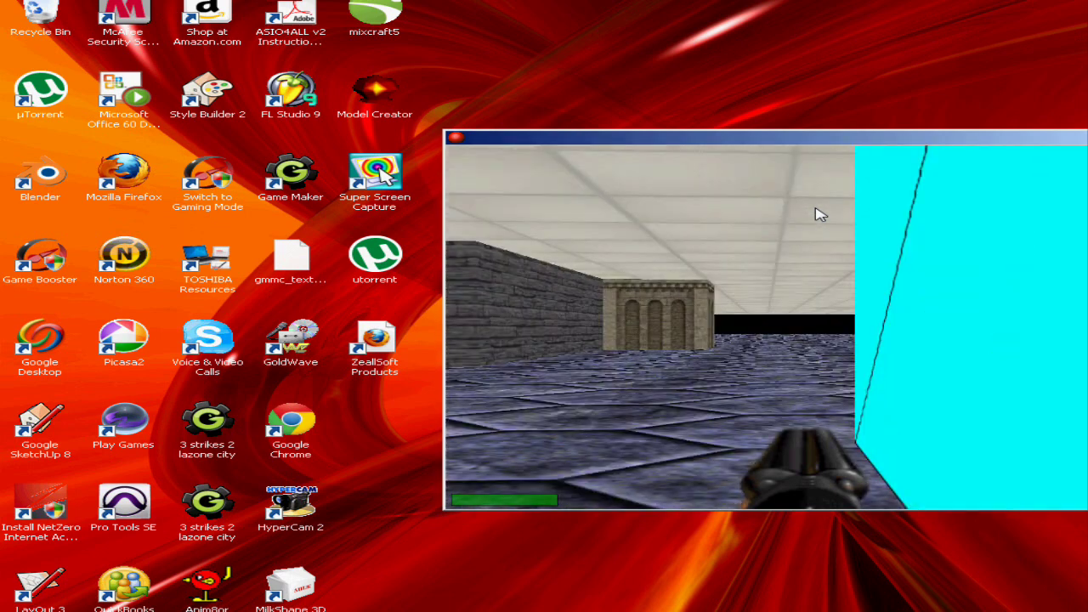
{"action": "key", "text": "Down"}
{"action": "key", "text": "Right"}
{"action": "key", "text": "Right"}
{"action": "key", "text": "Right"}
Walk into the corridor to view the black block, then quit the game.
{"action": "key", "text": "Up"}
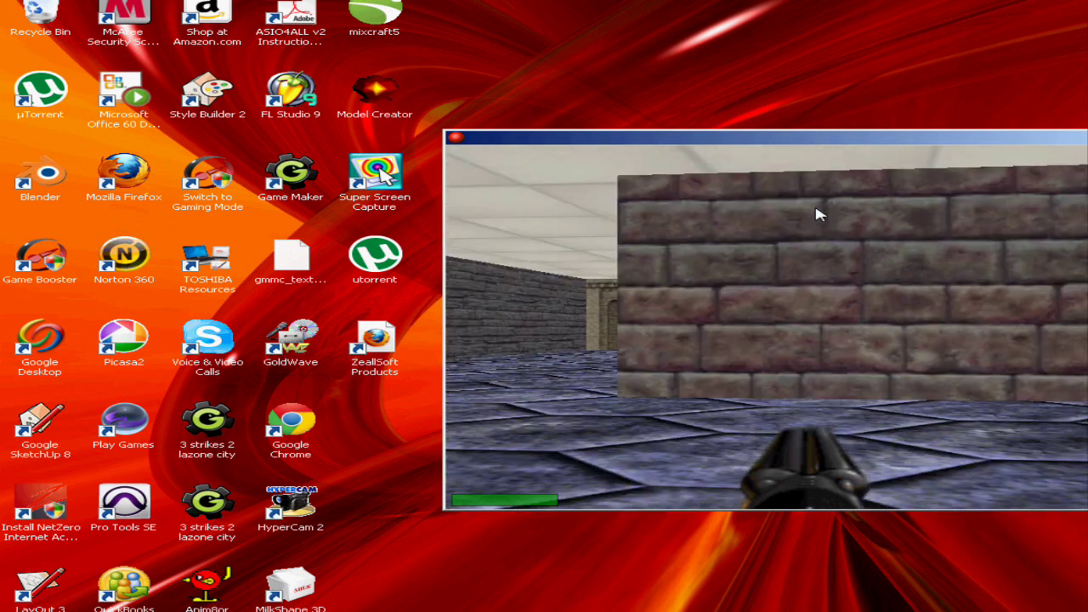
{"action": "key", "text": "Left"}
{"action": "key", "text": "Up"}
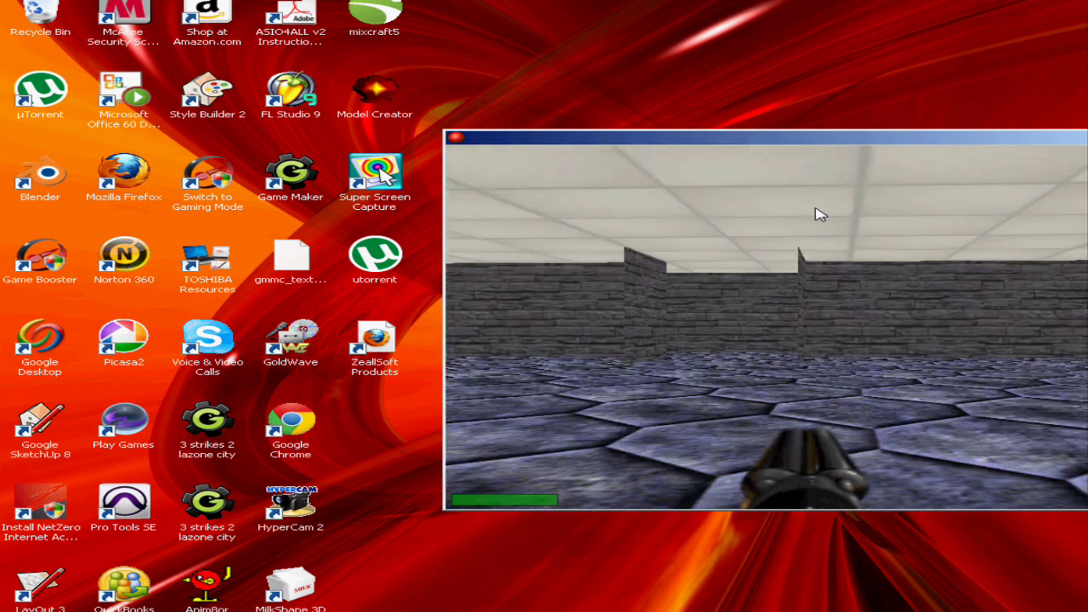
{"action": "key", "text": "Left"}
{"action": "key", "text": "Down"}
{"action": "key", "text": "Up"}
{"action": "key", "text": "Right"}
{"action": "key", "text": "Left"}
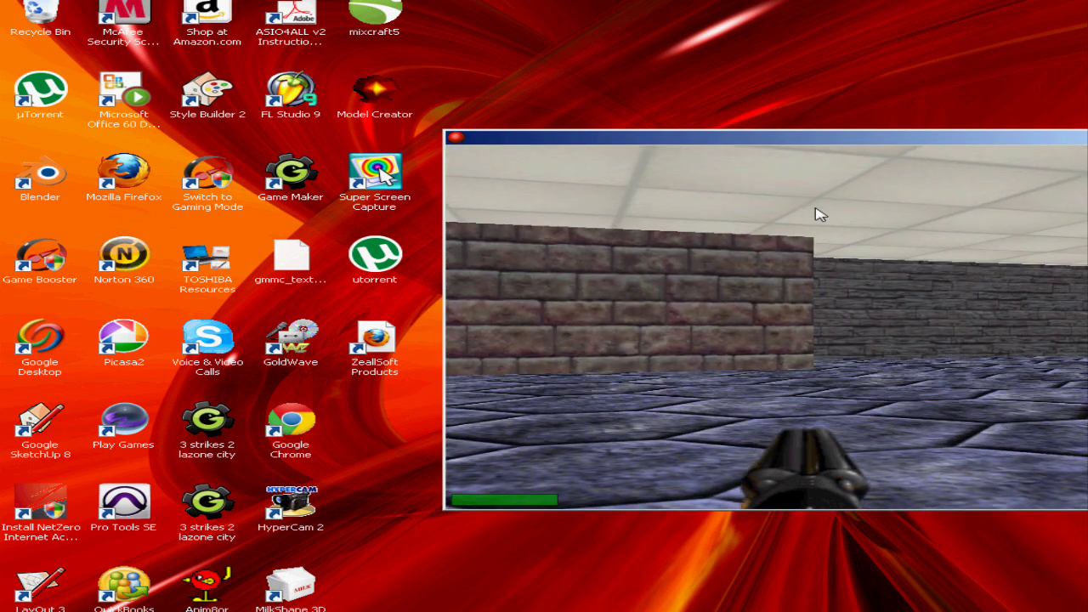
{"action": "key", "text": "Escape"}
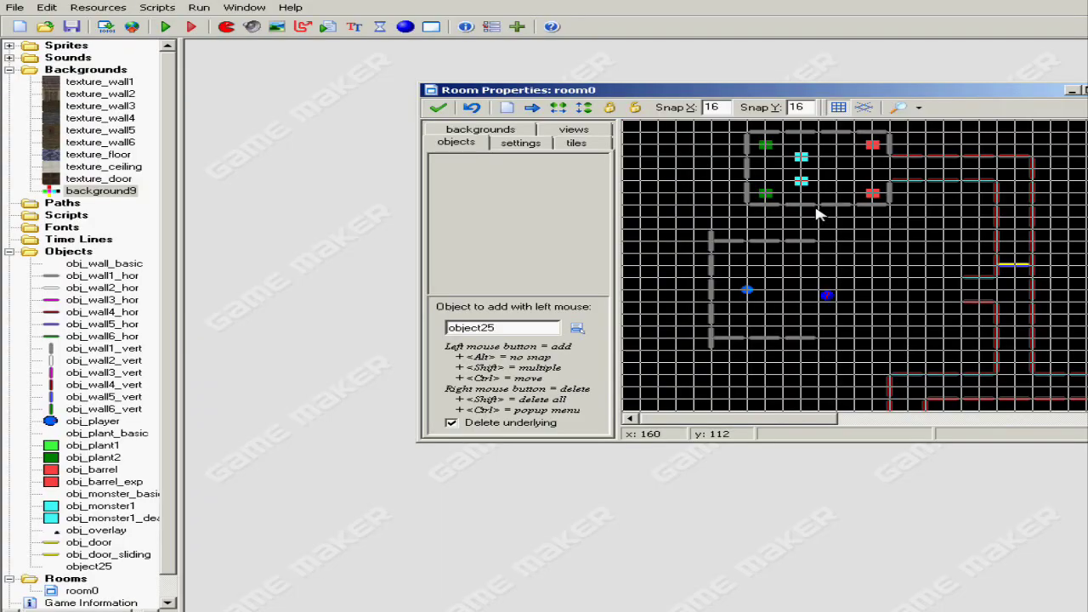